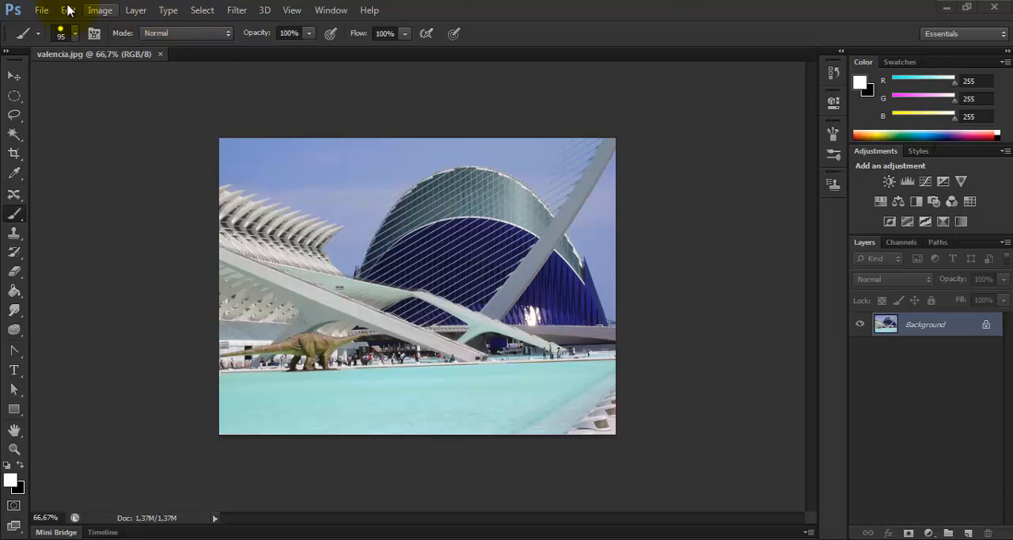
Step: Open the image valencia.jpg from the 11_filtros folder
click(40, 11)
click(57, 40)
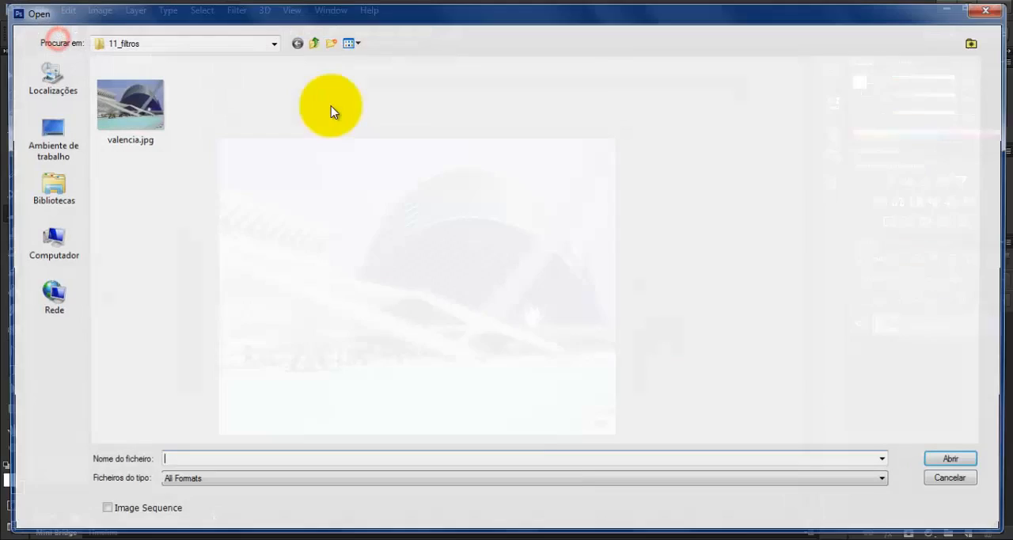
click(312, 44)
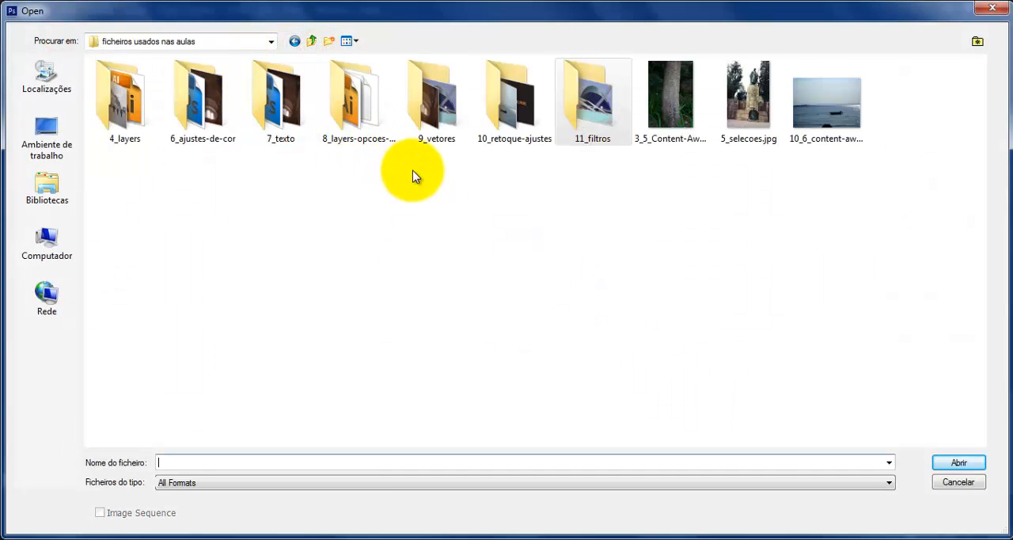
double_click(595, 119)
click(100, 102)
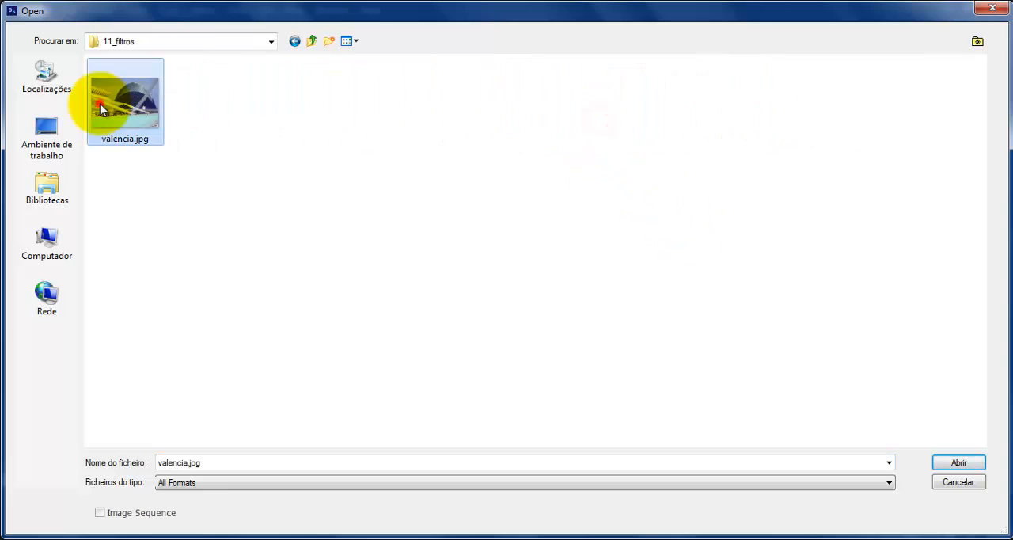
click(958, 462)
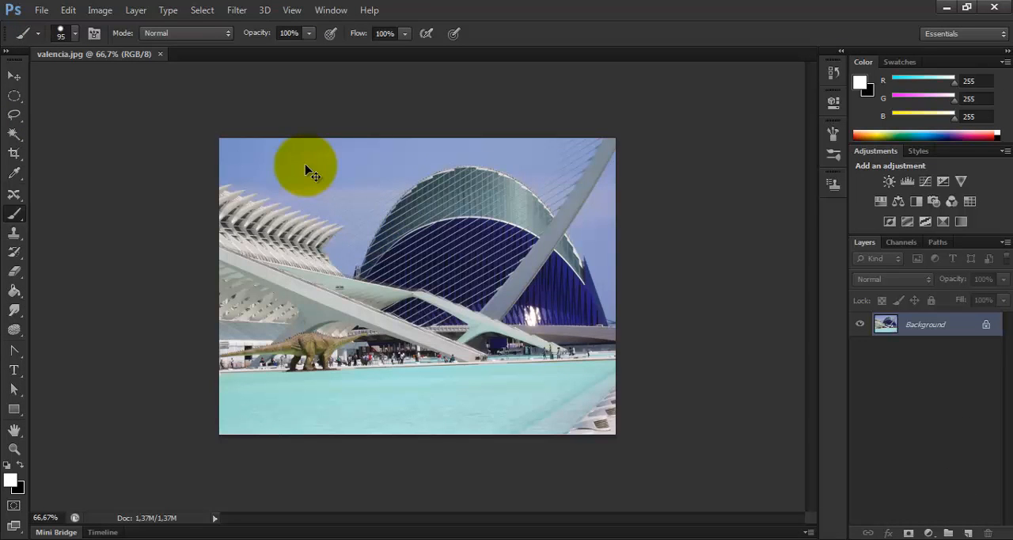
Step: Fit the image to the window, duplicate the Background layer, and hide the original Background
key(ctrl+0)
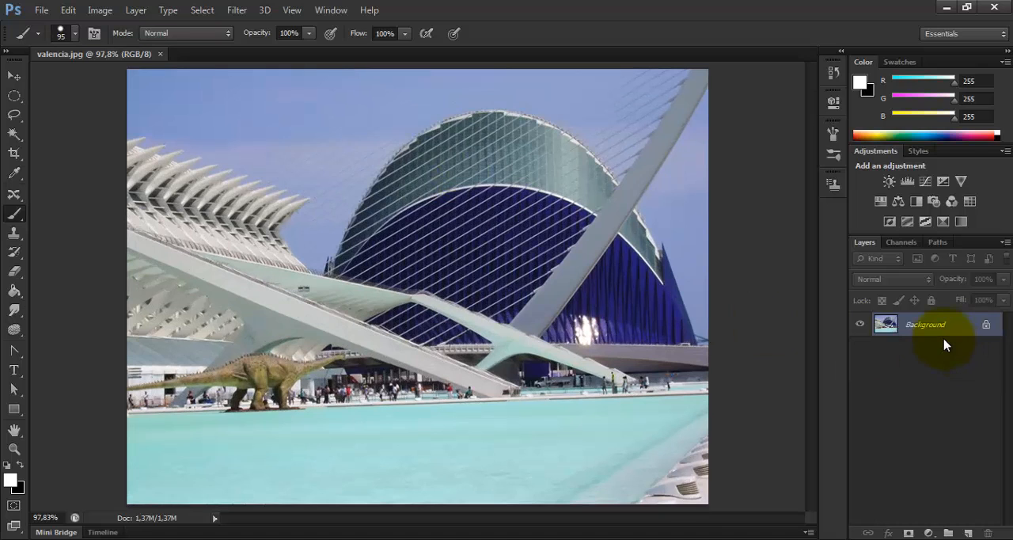
key(ctrl+j)
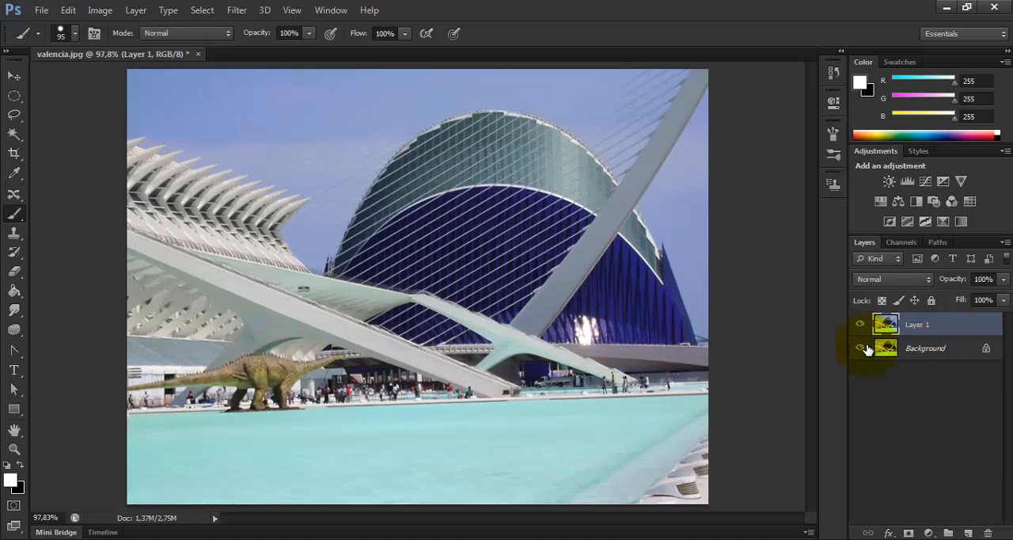
click(860, 348)
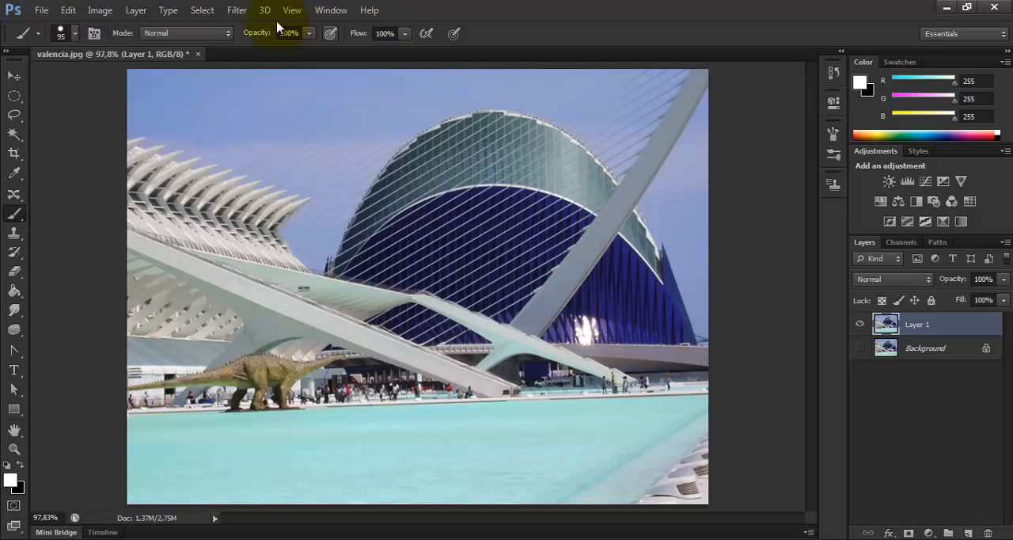
click(235, 14)
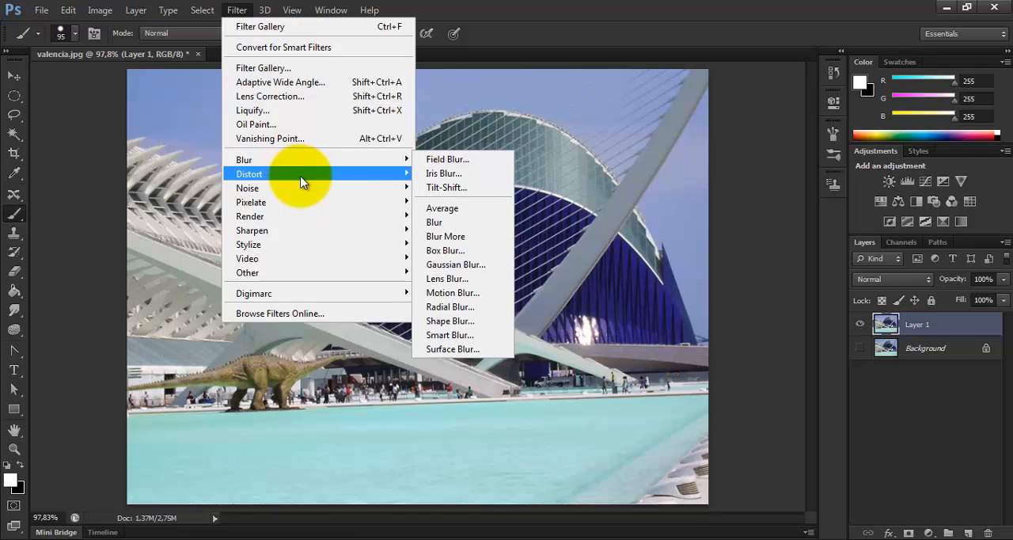
mouse_move(303, 175)
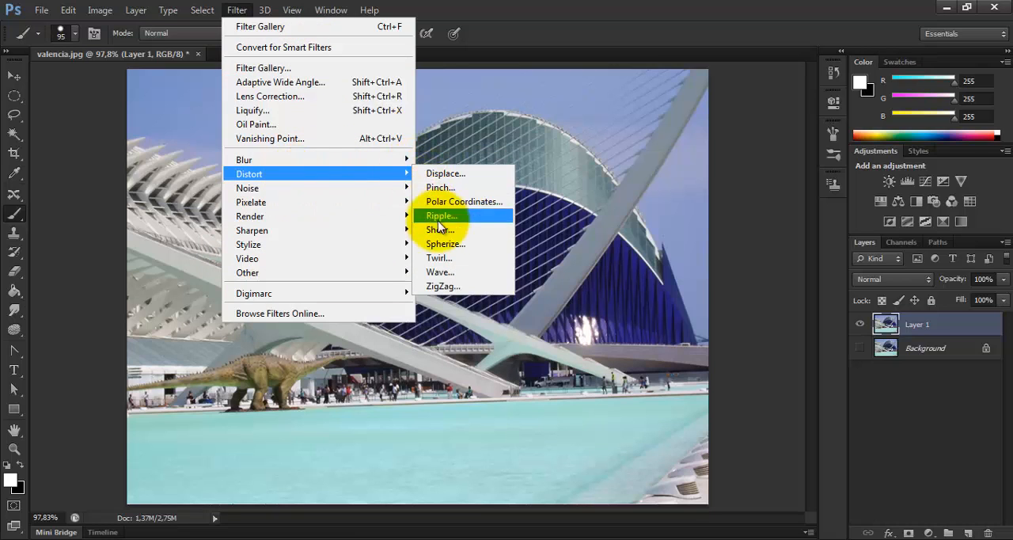
click(261, 111)
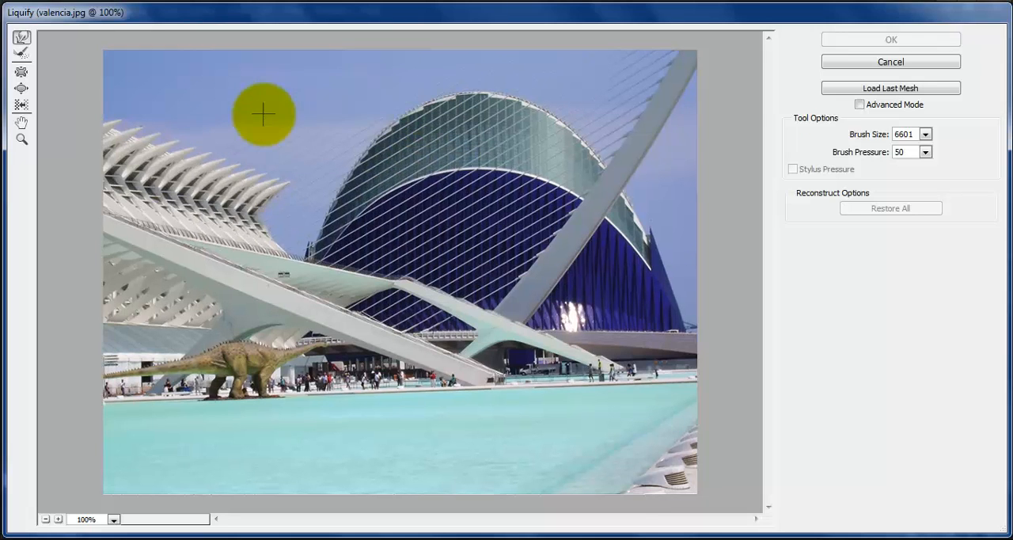
click(908, 63)
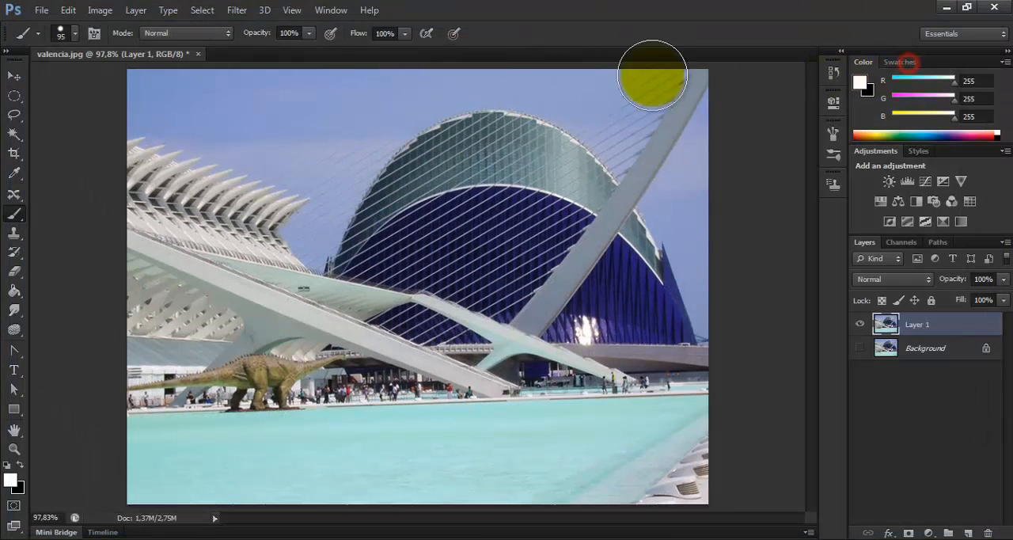
Step: Preview the Palette Knife, Fresco and Paint Daubs effects in the Filter Gallery's Artistic group, and leave without applying any
click(231, 11)
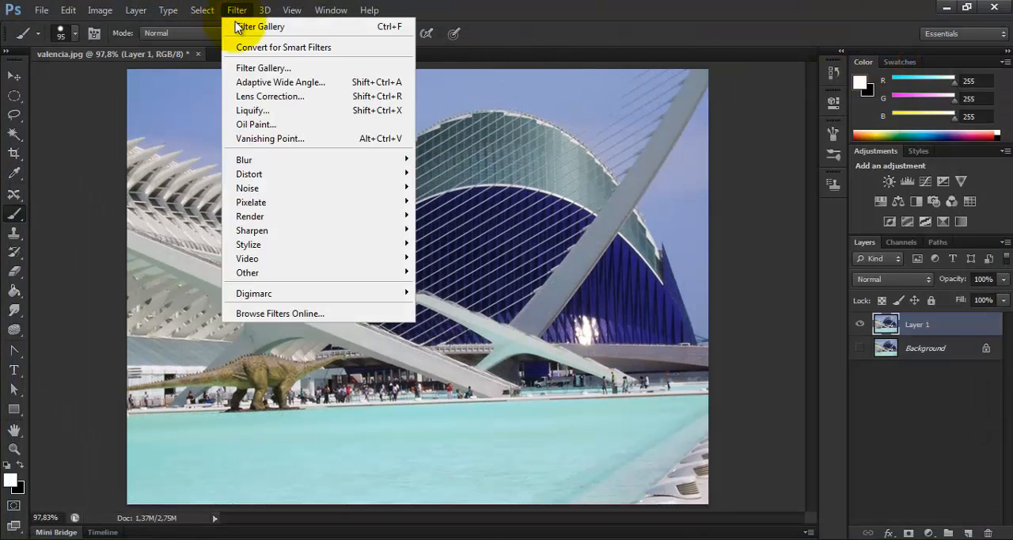
click(279, 69)
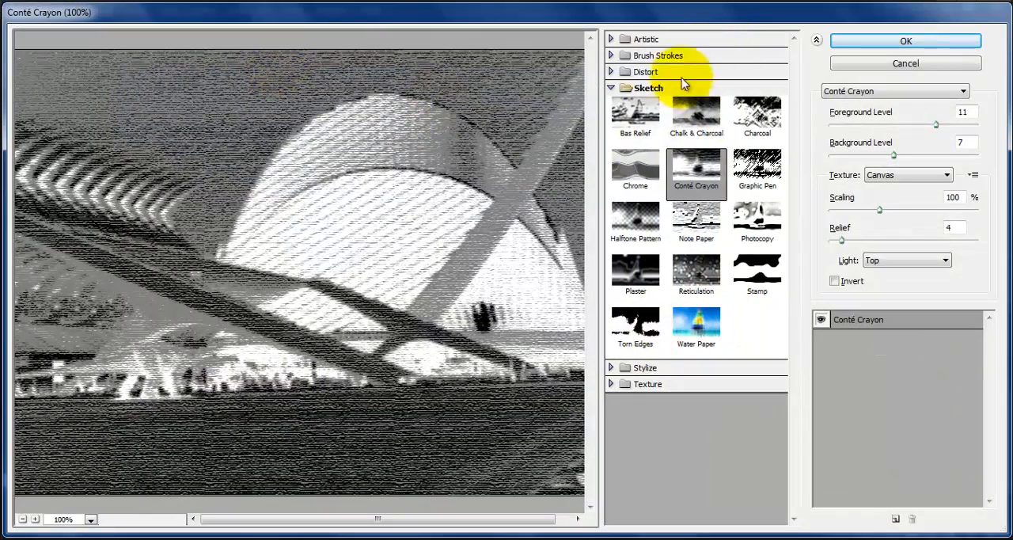
click(686, 38)
click(698, 166)
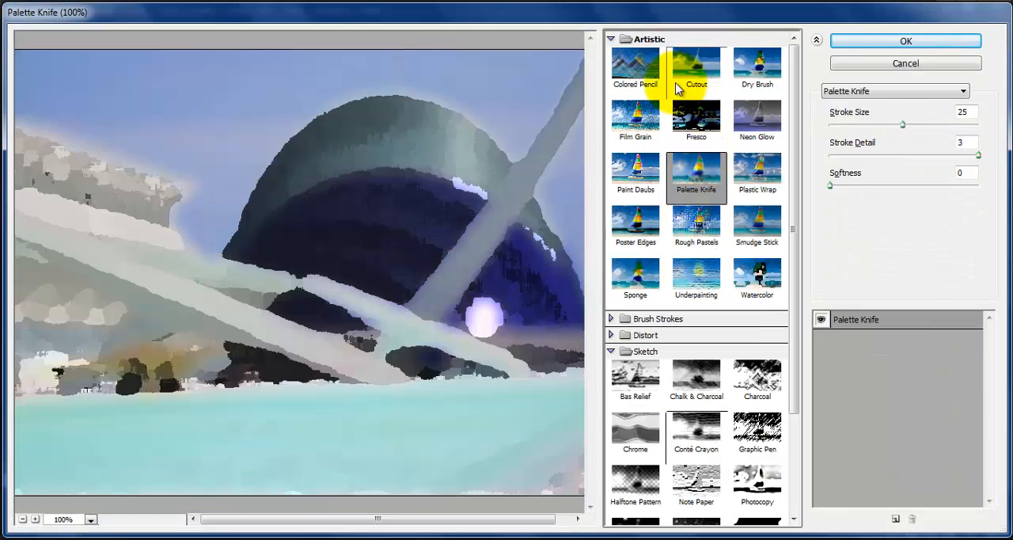
click(696, 117)
click(645, 170)
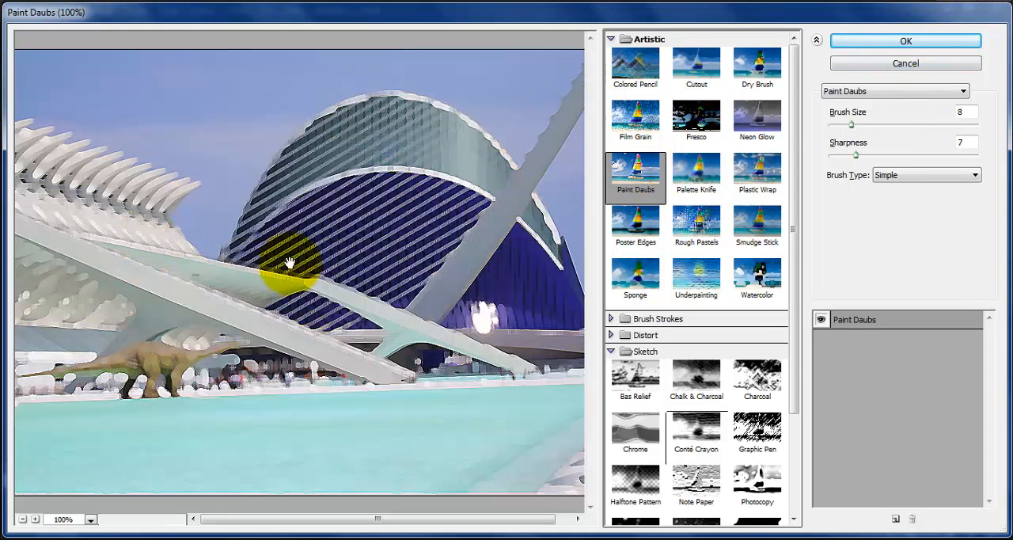
click(918, 64)
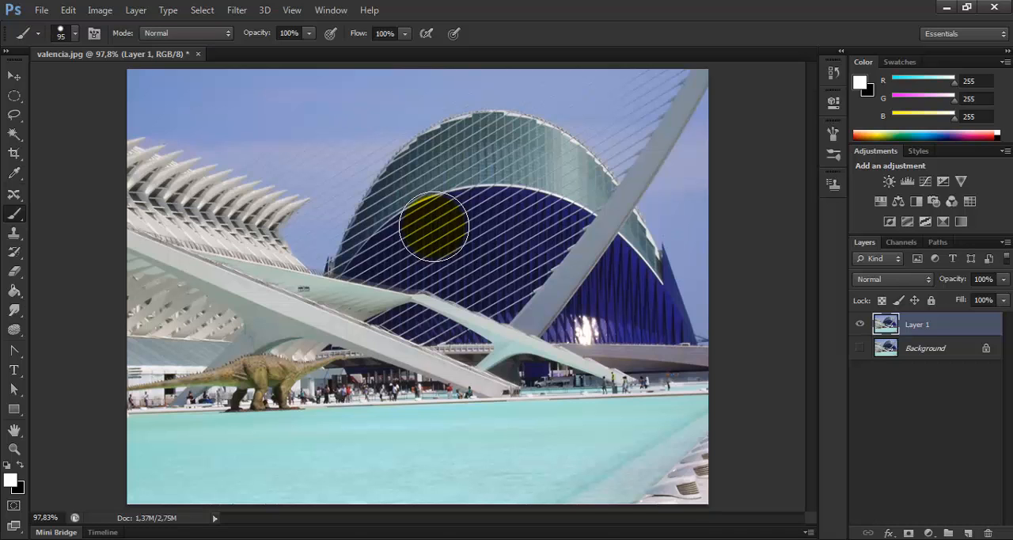
Step: Turn on the display of all Filter Gallery groups and names in the Plug-Ins preferences
click(237, 10)
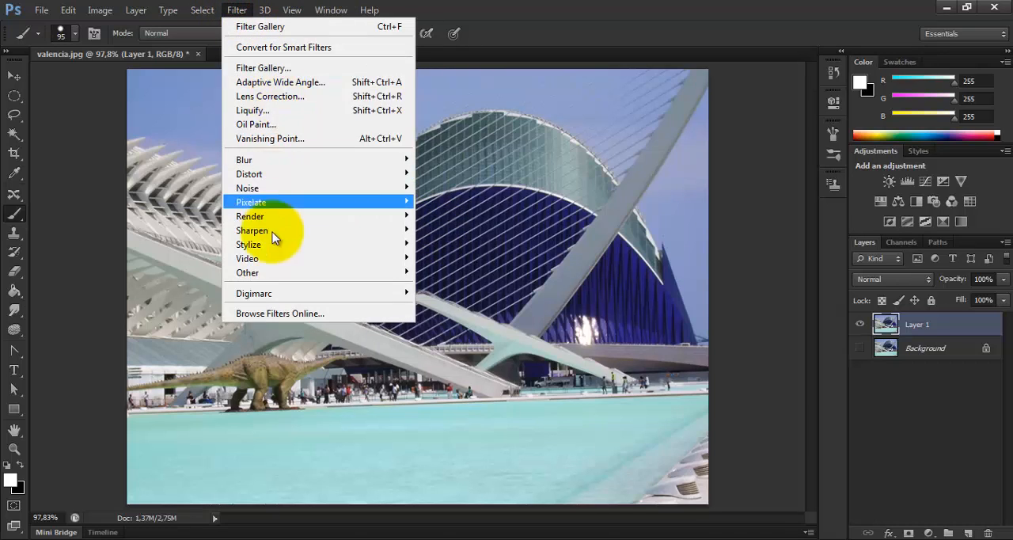
mouse_move(268, 263)
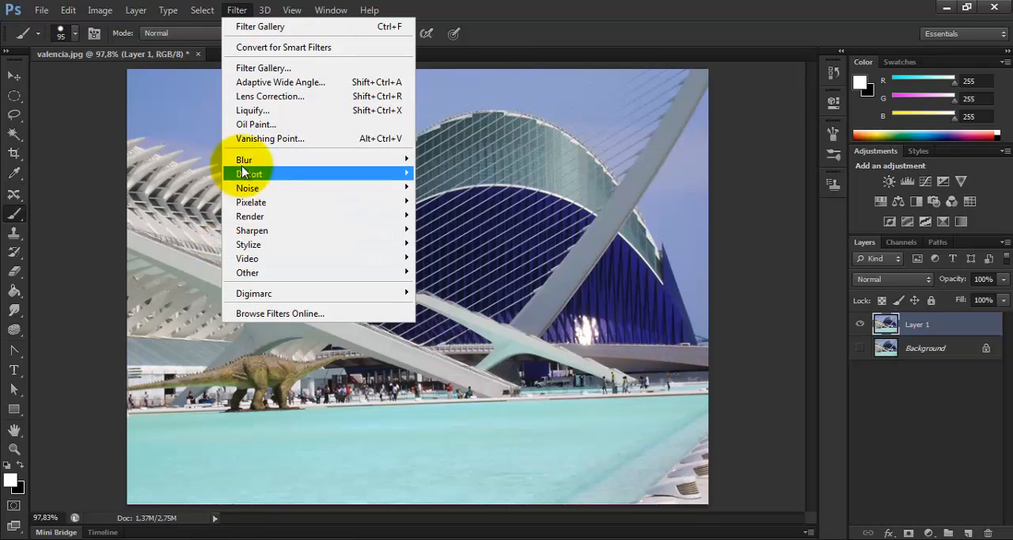
mouse_move(69, 9)
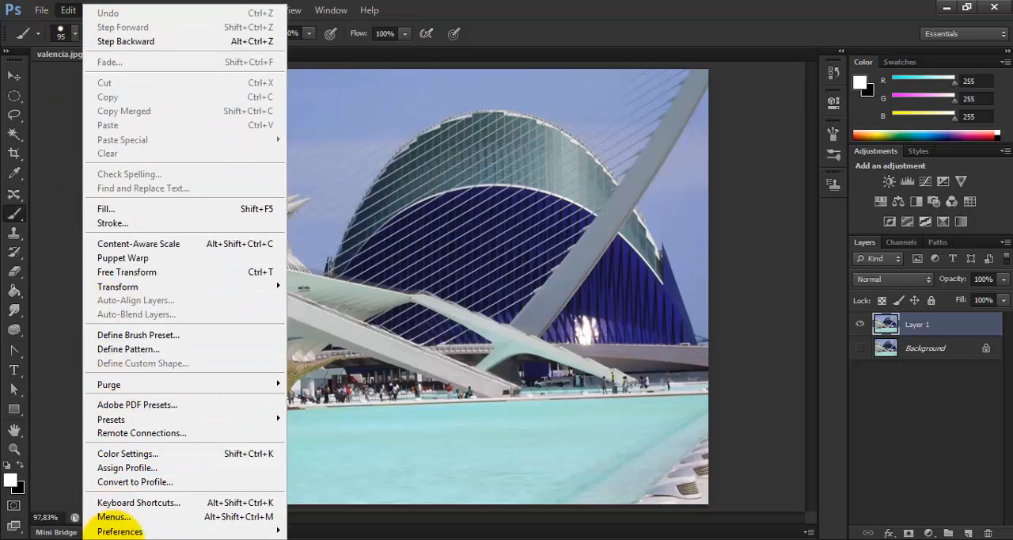
mouse_move(127, 533)
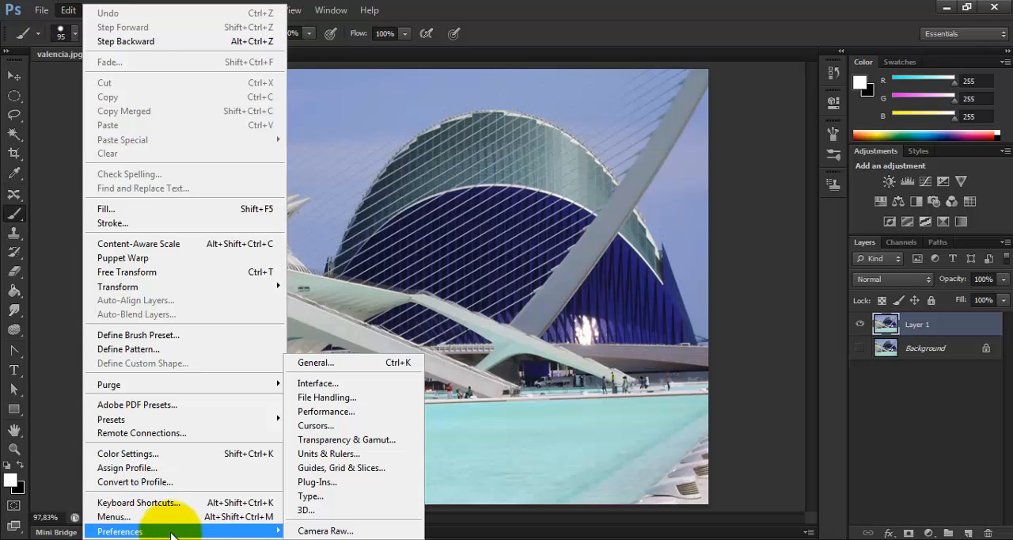
click(335, 483)
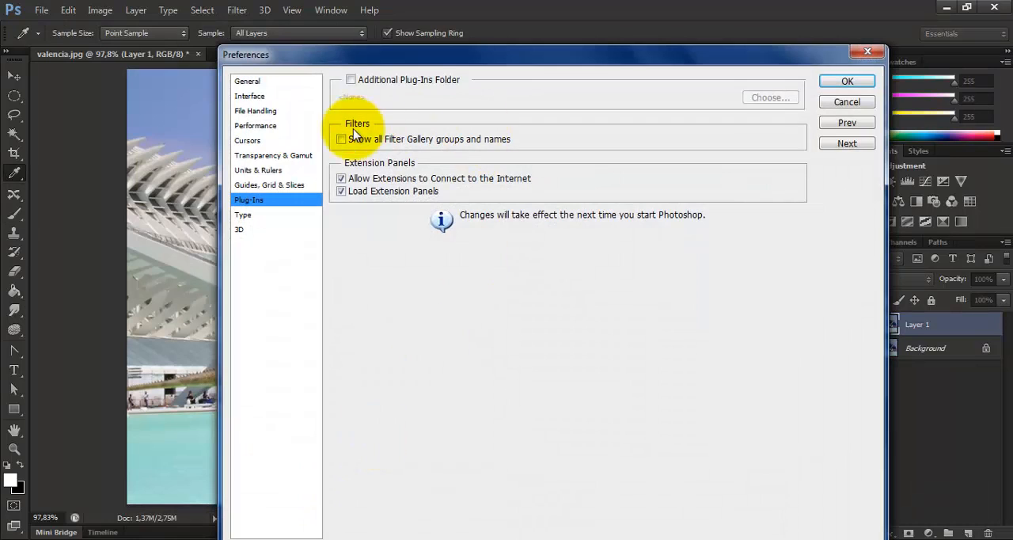
click(341, 140)
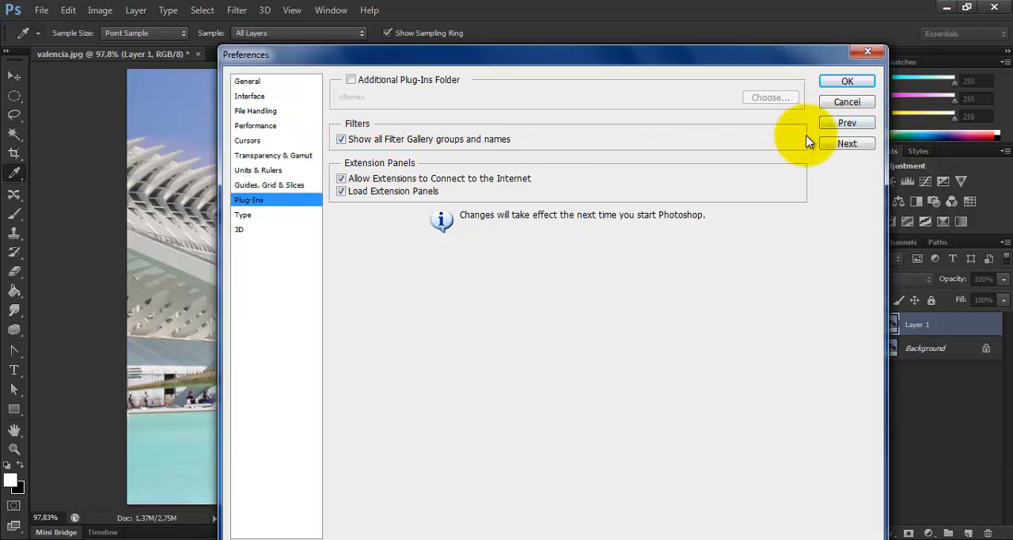
click(846, 102)
key(b)
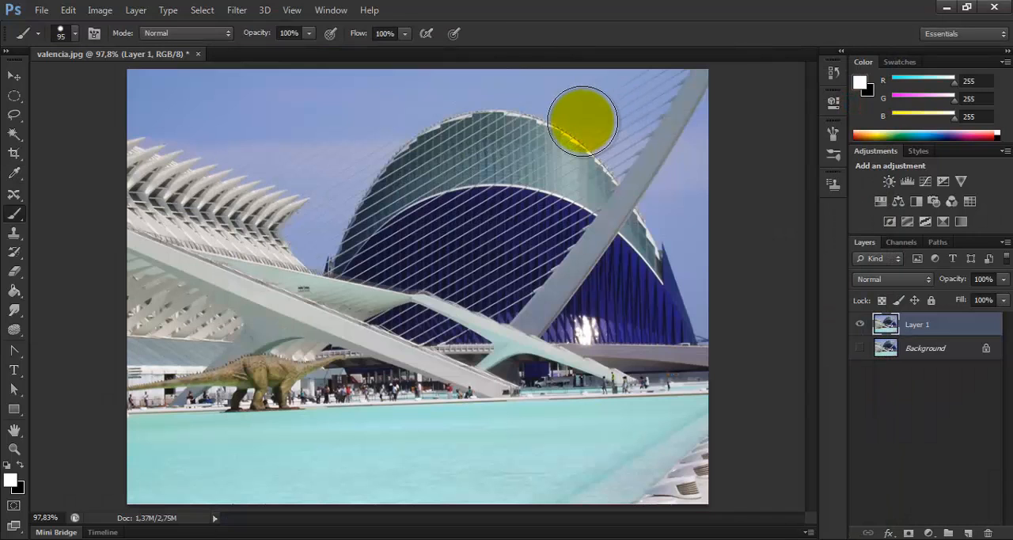
click(237, 10)
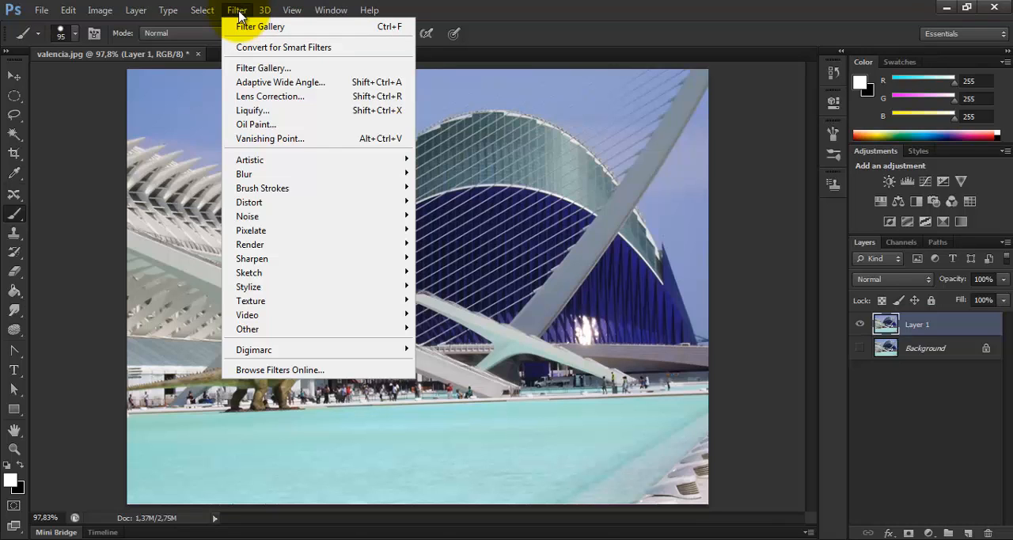
mouse_move(291, 174)
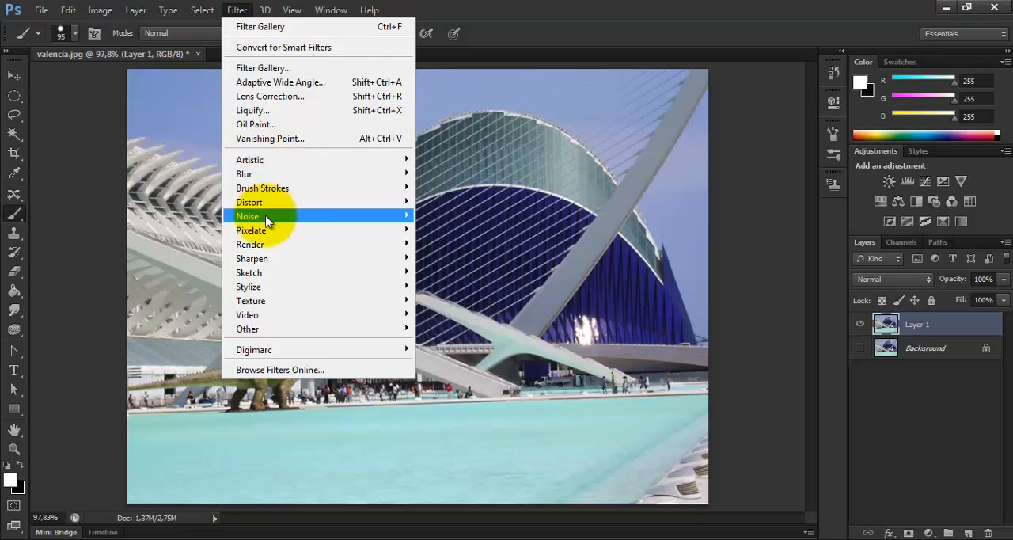
mouse_move(273, 218)
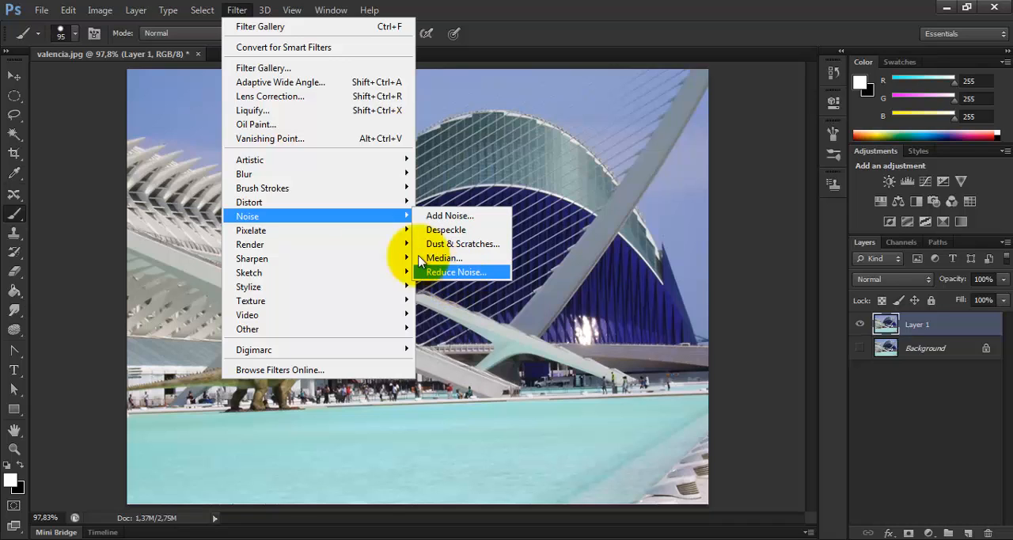
mouse_move(307, 207)
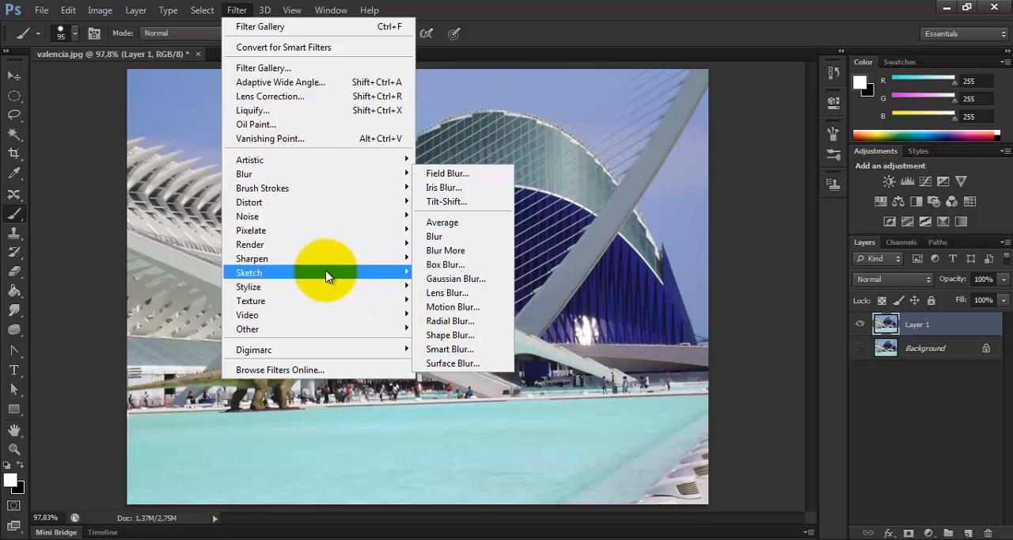
mouse_move(309, 261)
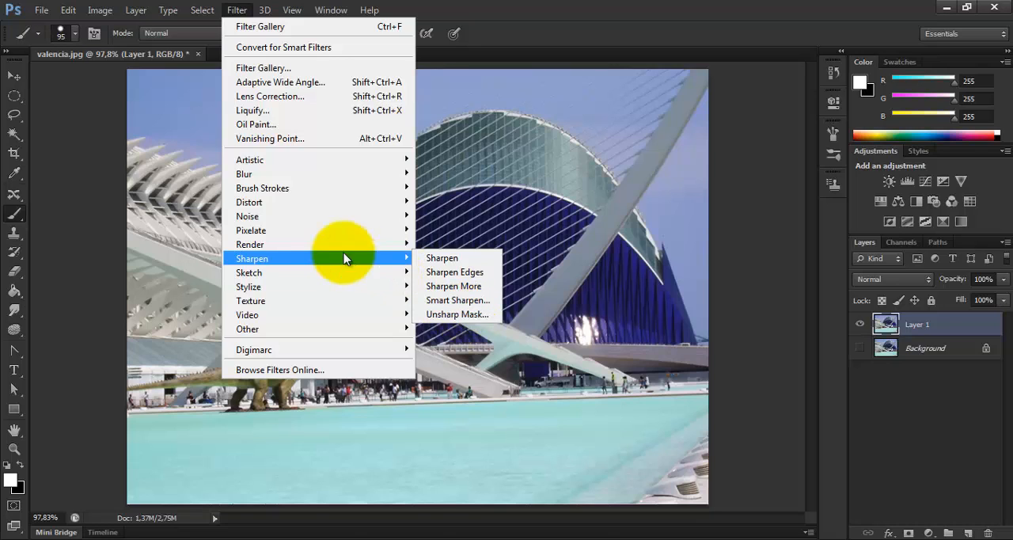
mouse_move(340, 216)
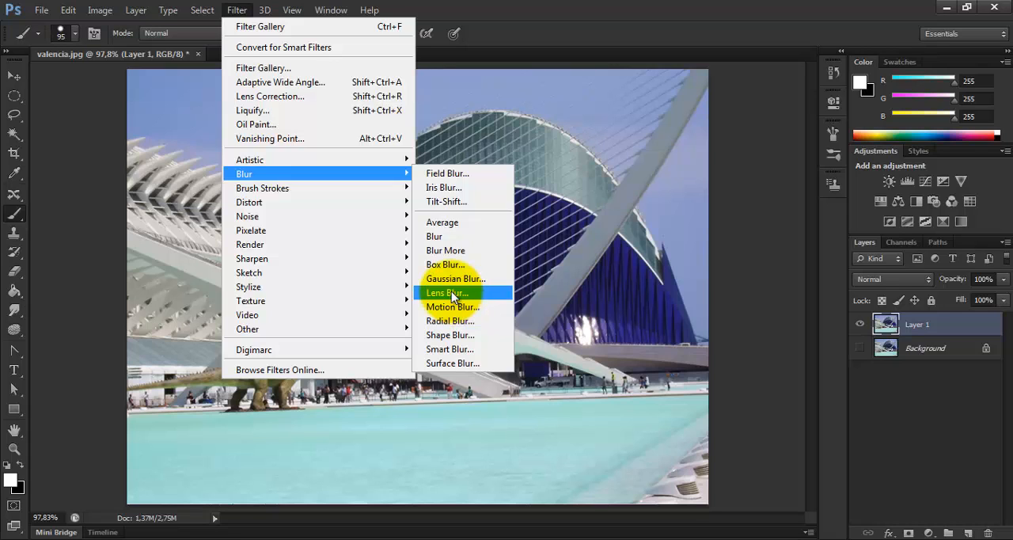
Step: Try warping the bridge, the dome's outline and the ribbed roof in Liquify with brush size and pressure 100, and discard the distortion
click(281, 113)
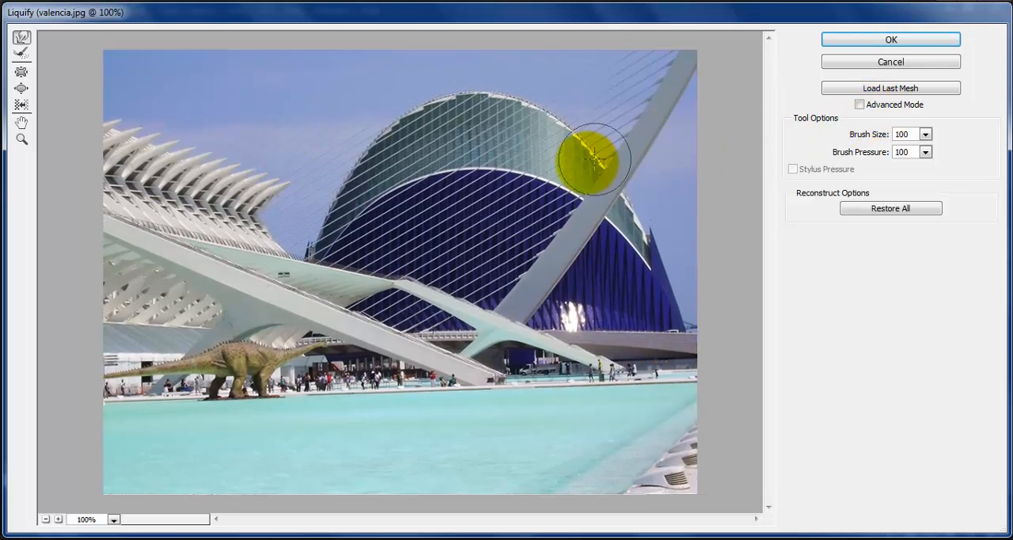
mouse_move(309, 284)
mouse_down()
mouse_move(290, 316)
mouse_move(304, 334)
mouse_move(334, 335)
mouse_up()
drag(445, 123, 388, 112)
drag(404, 153, 344, 154)
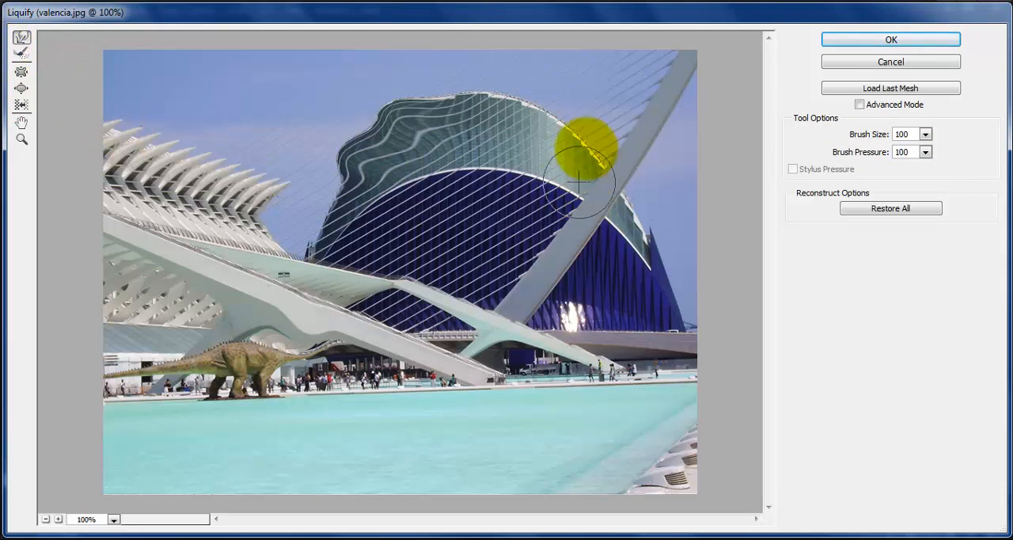
drag(534, 124, 570, 112)
drag(559, 156, 609, 150)
drag(505, 123, 500, 92)
drag(536, 119, 541, 91)
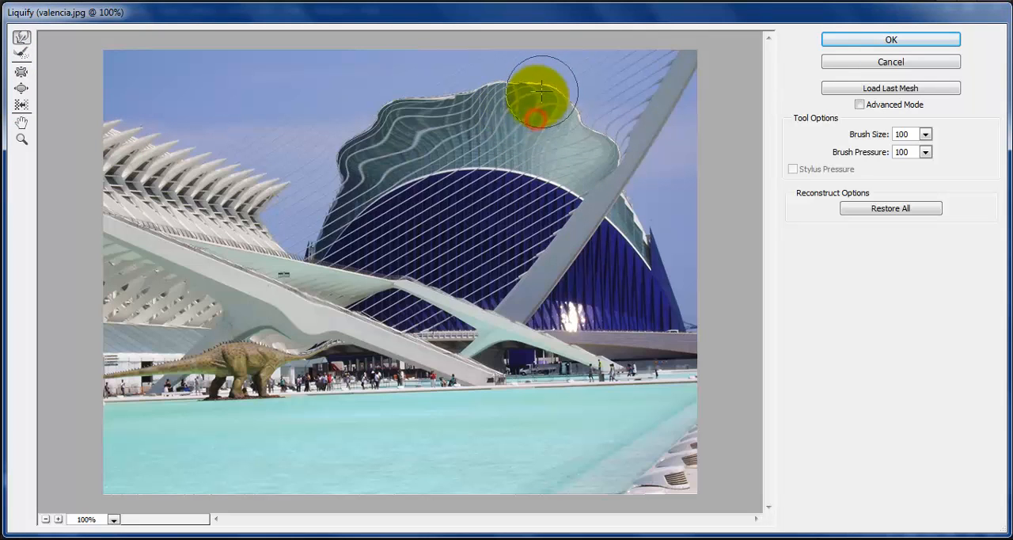
mouse_move(457, 122)
mouse_down()
mouse_move(449, 98)
mouse_move(467, 108)
mouse_move(477, 95)
mouse_move(414, 98)
mouse_up()
mouse_move(477, 109)
mouse_down()
mouse_move(482, 96)
mouse_move(524, 106)
mouse_move(549, 131)
mouse_move(558, 121)
mouse_up()
drag(568, 137, 576, 130)
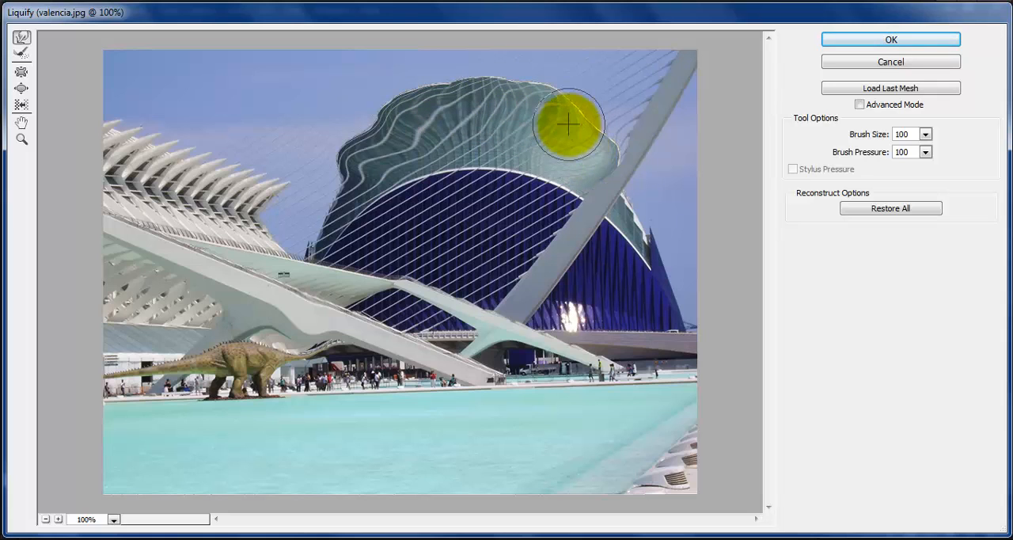
mouse_move(384, 127)
mouse_down()
mouse_move(364, 163)
mouse_move(338, 207)
mouse_move(413, 165)
mouse_move(449, 106)
mouse_move(503, 106)
mouse_move(546, 136)
mouse_move(380, 168)
mouse_move(452, 141)
mouse_move(409, 132)
mouse_move(515, 139)
mouse_move(494, 136)
mouse_move(526, 130)
mouse_move(488, 133)
mouse_move(523, 134)
mouse_move(508, 99)
mouse_move(512, 147)
mouse_move(561, 132)
mouse_move(462, 146)
mouse_move(335, 135)
mouse_move(148, 170)
mouse_move(253, 166)
mouse_move(513, 215)
mouse_up()
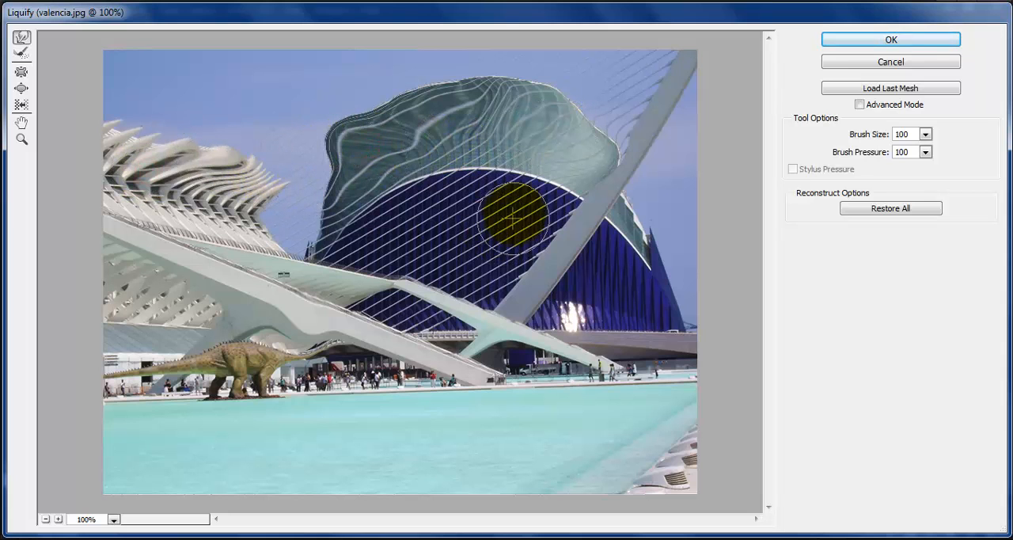
click(920, 64)
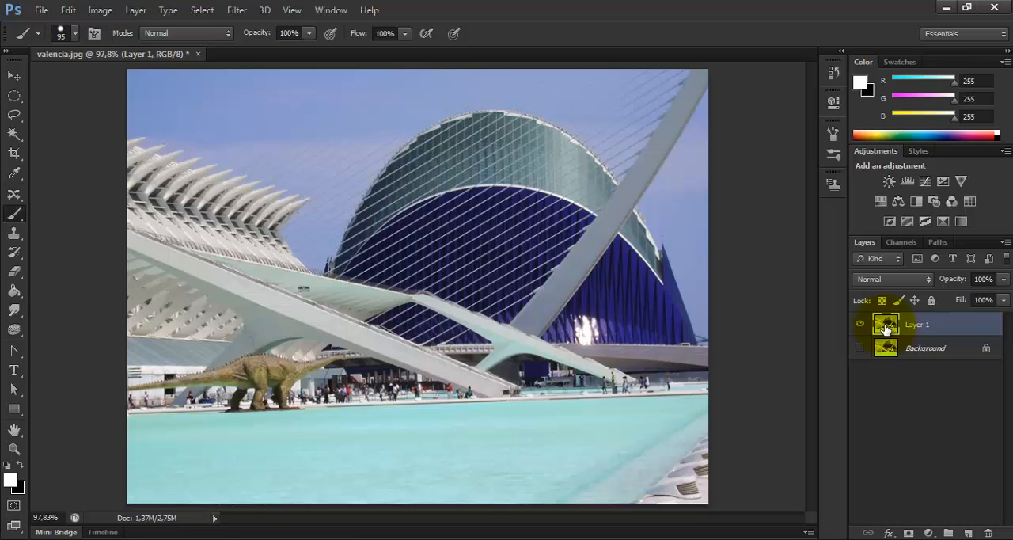
Step: Look over the image's colour mode and bit depth options, and pick the Pen tool
click(98, 13)
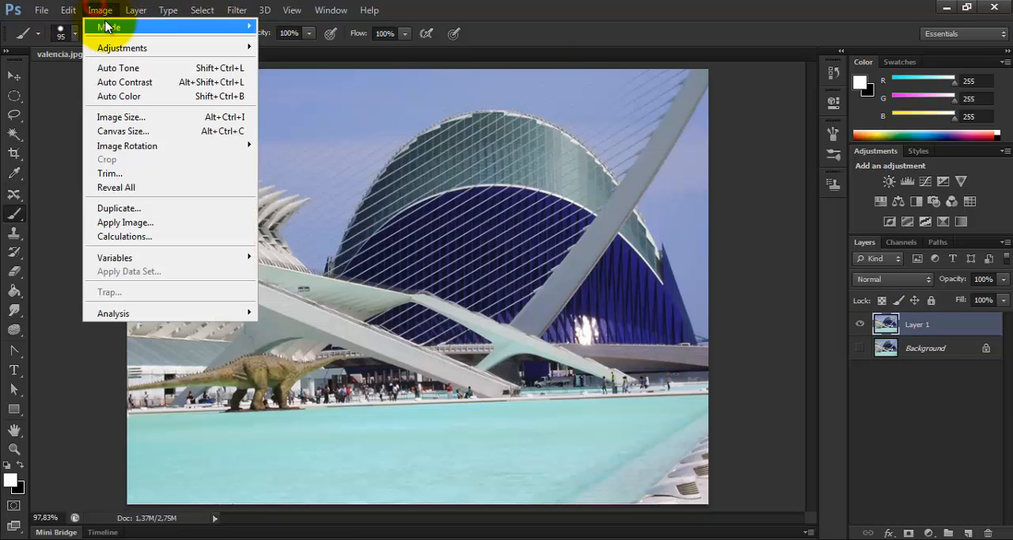
mouse_move(108, 28)
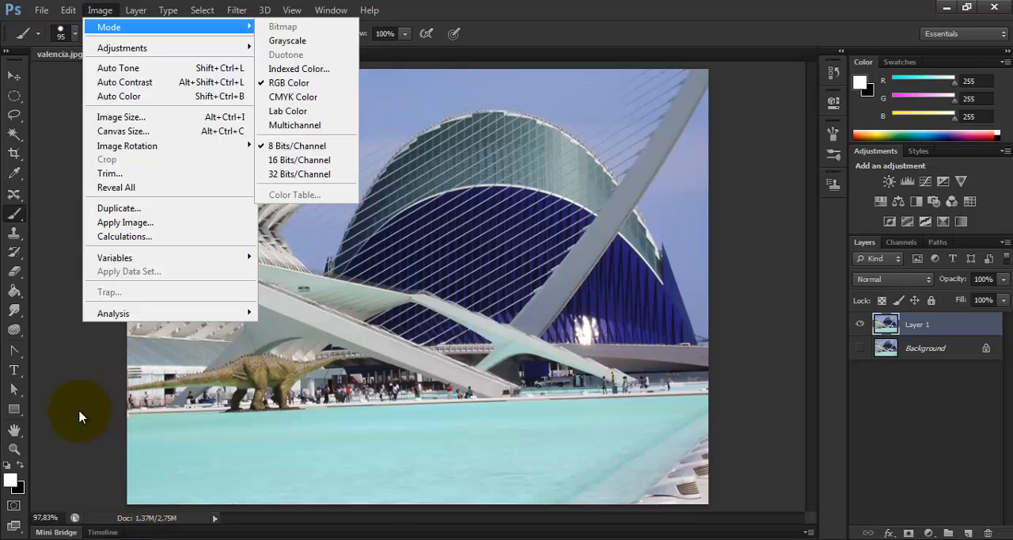
click(16, 353)
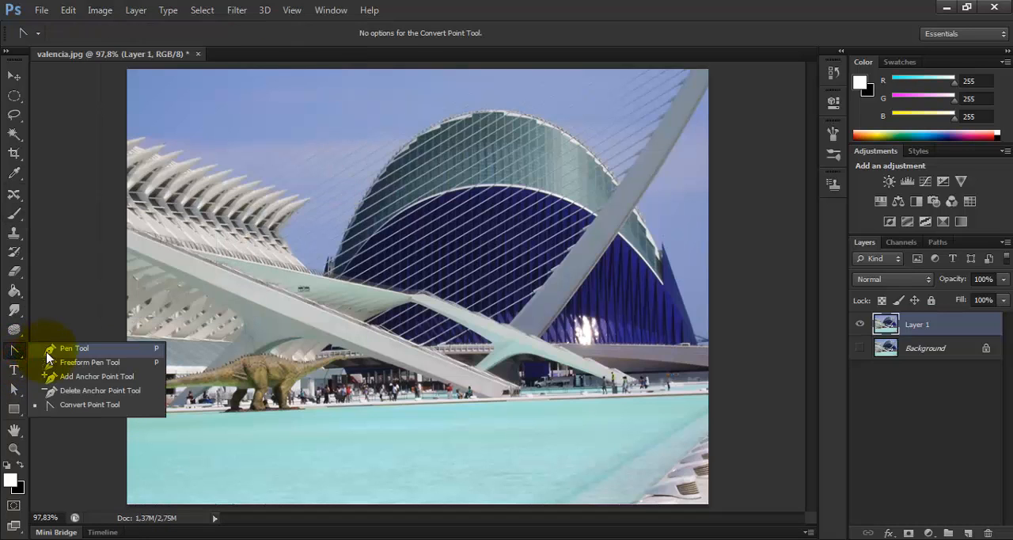
click(50, 351)
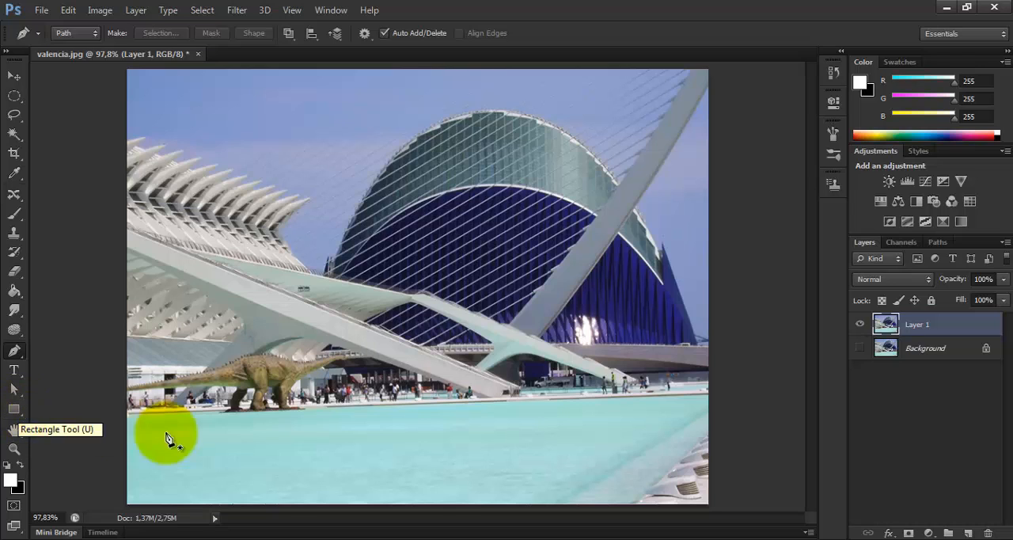
Step: Draw a white rectangle shape of about 115 × 96 px over the dinosaur, view its layer's options, and delete it
click(14, 409)
drag(232, 343, 315, 411)
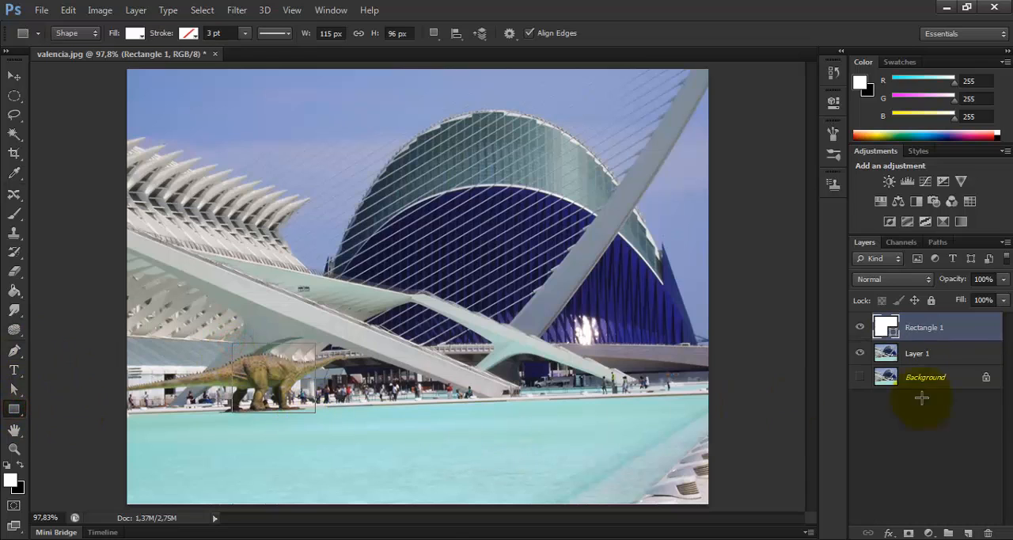
right_click(952, 333)
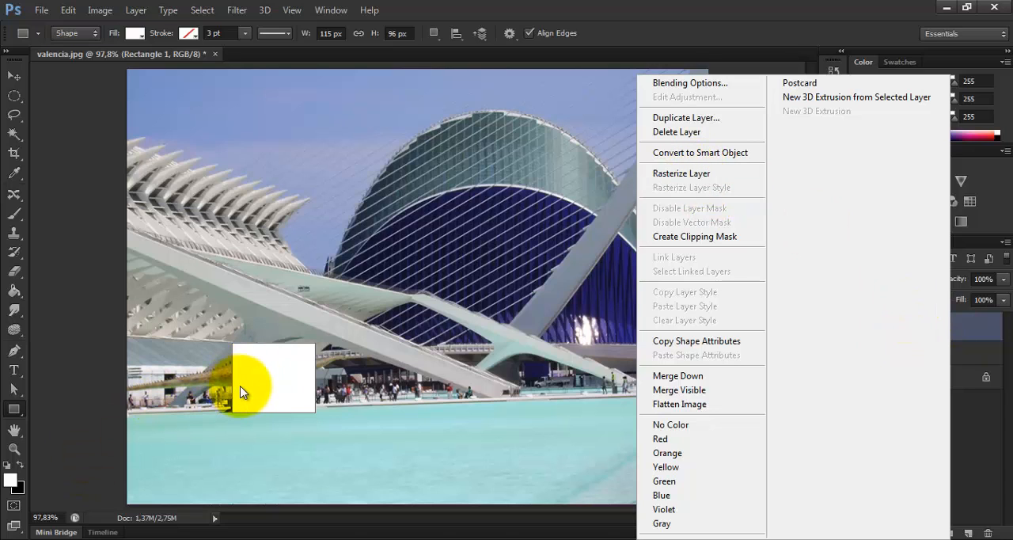
click(41, 312)
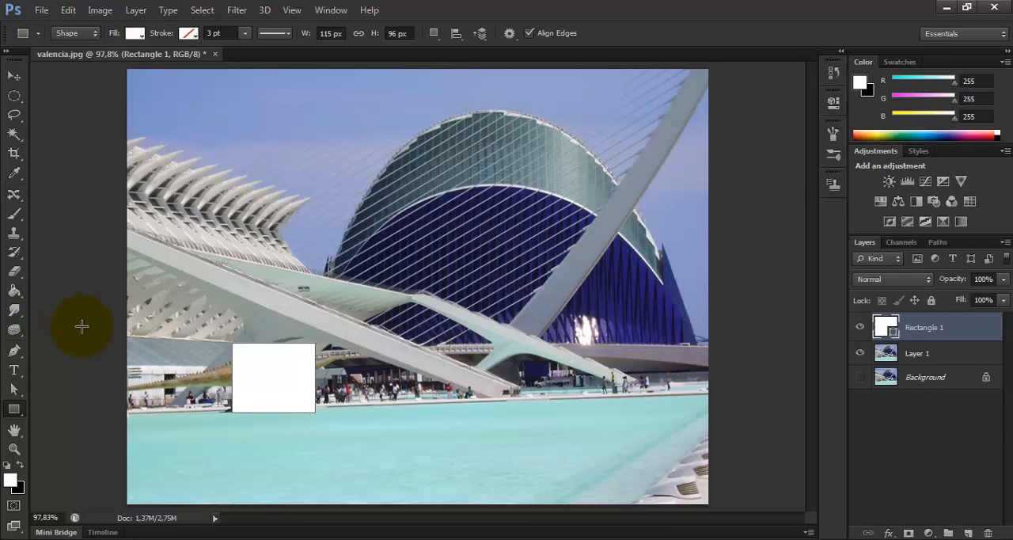
key(Delete)
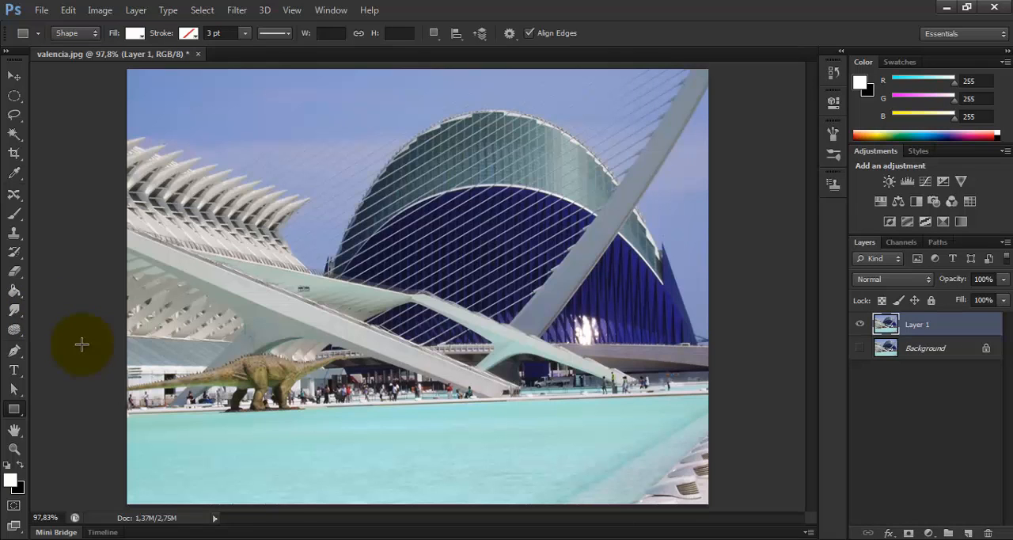
Step: Look over the available filters, reapply the last Filter Gallery effect to Layer 1, and undo it
click(237, 10)
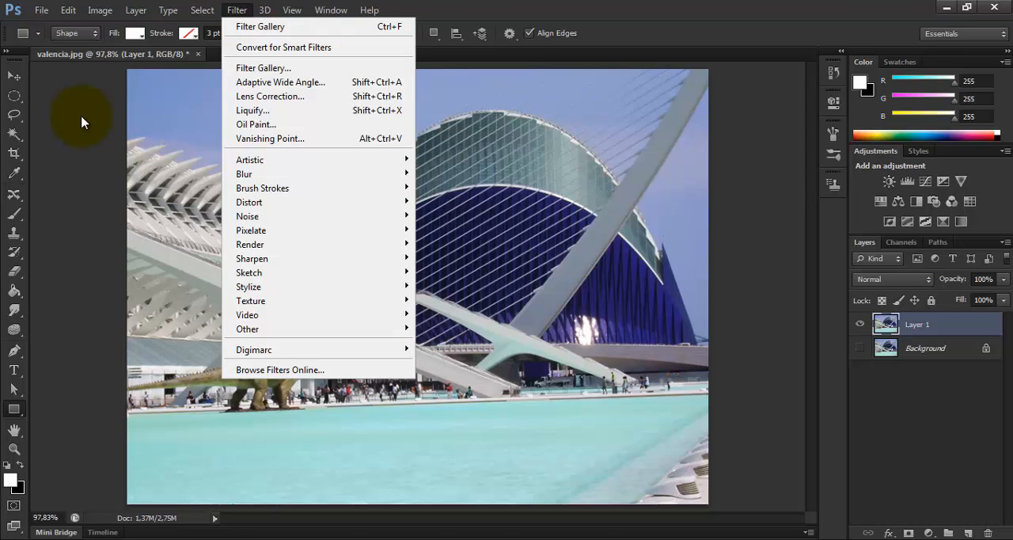
click(82, 120)
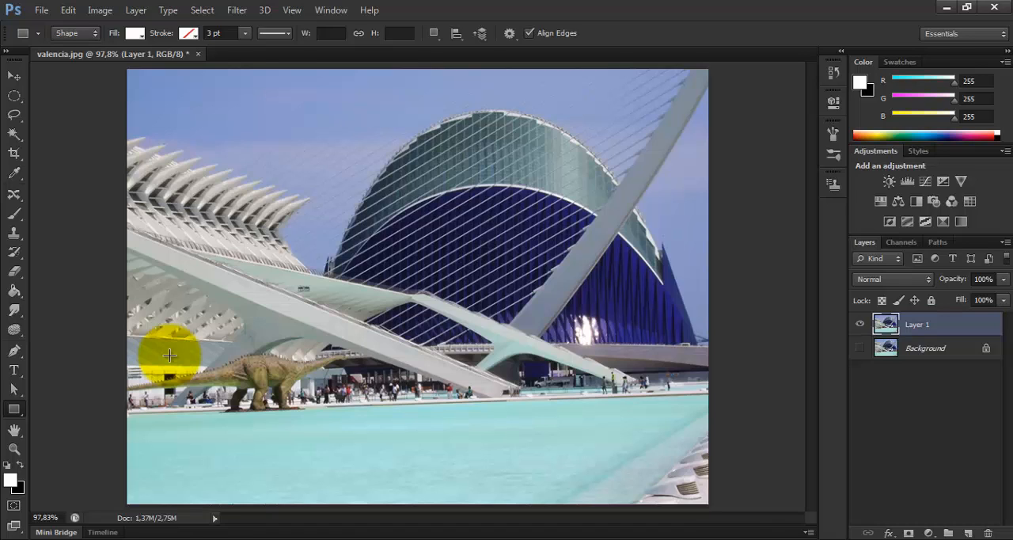
click(237, 10)
click(261, 27)
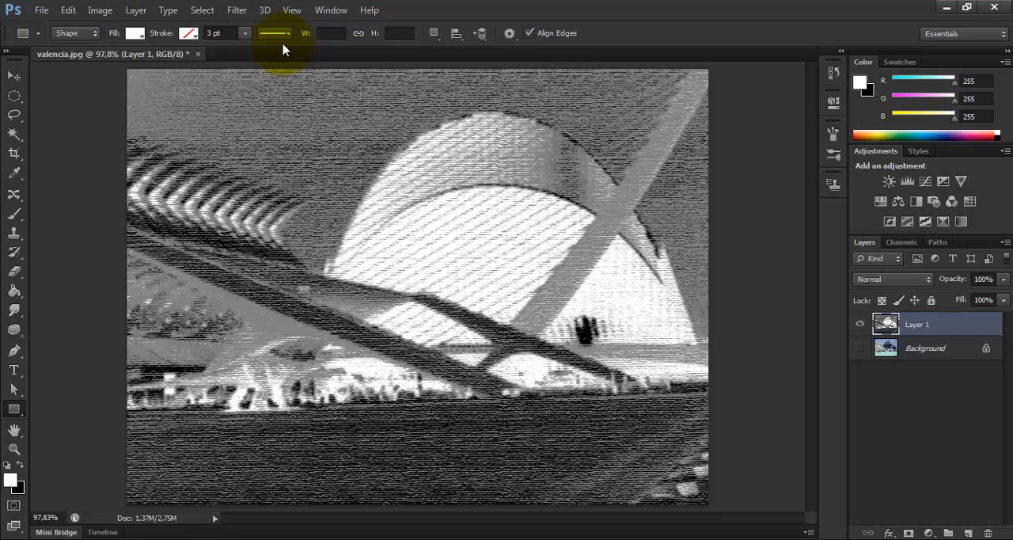
key(ctrl+z)
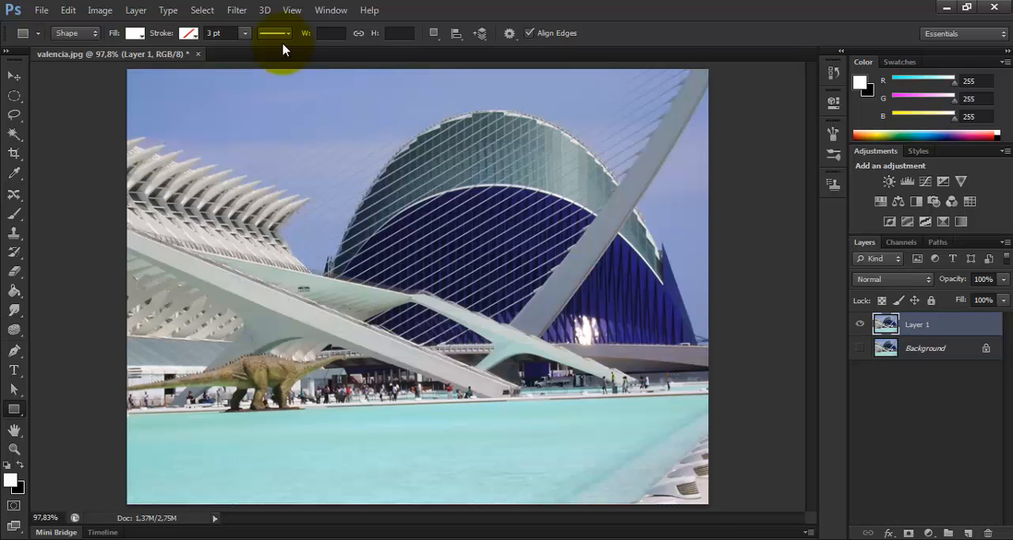
Step: Preview the Chrome effect in the Filter Gallery's Sketch group, and leave without applying it
click(235, 11)
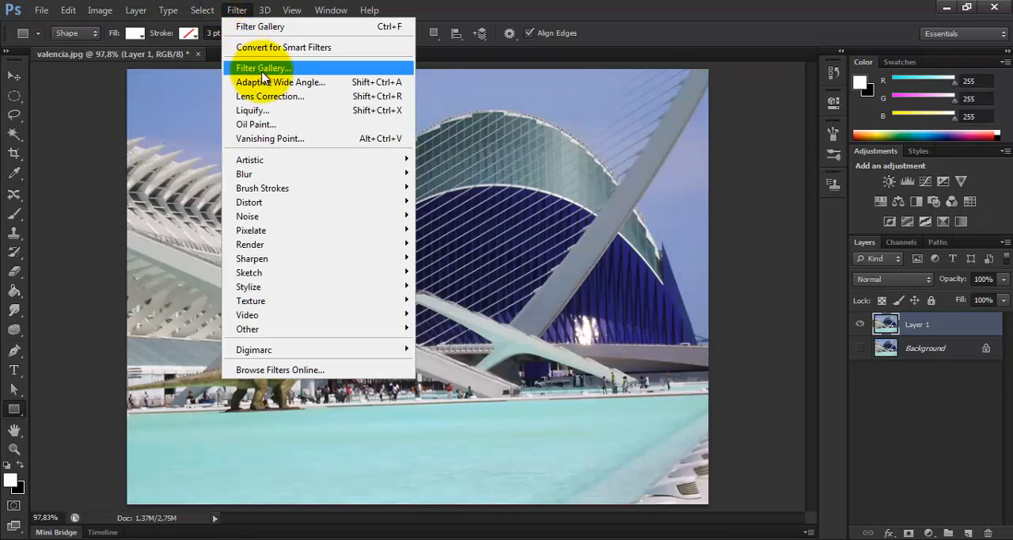
click(262, 71)
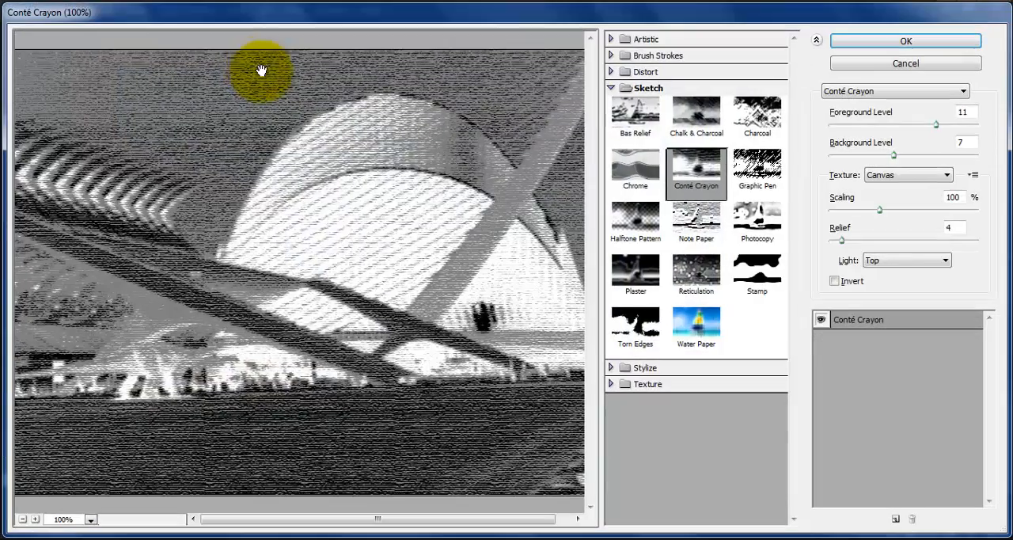
click(629, 166)
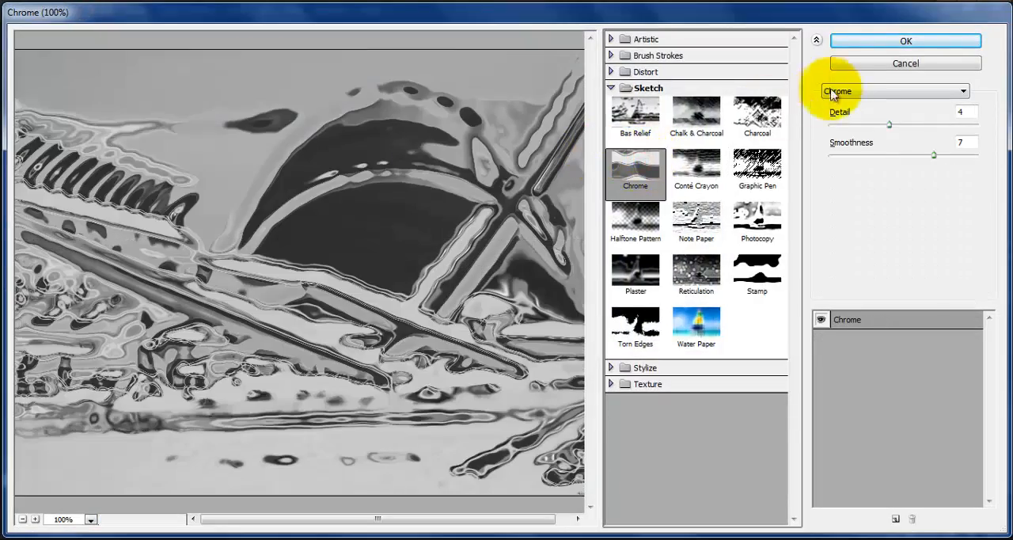
click(905, 64)
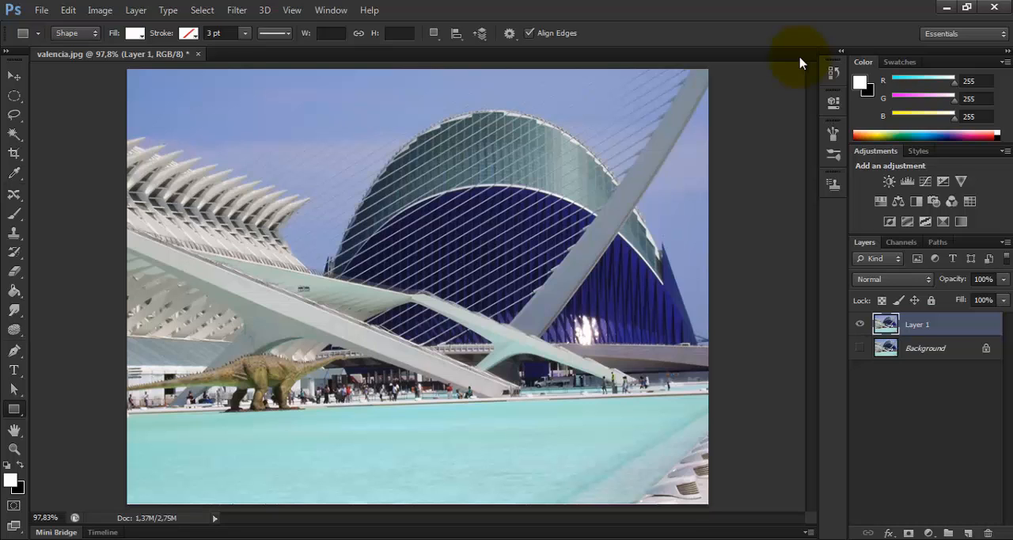
Step: Apply the last used Filter Gallery effect, Conté Crayon, directly to Layer 1 again
click(237, 10)
click(259, 27)
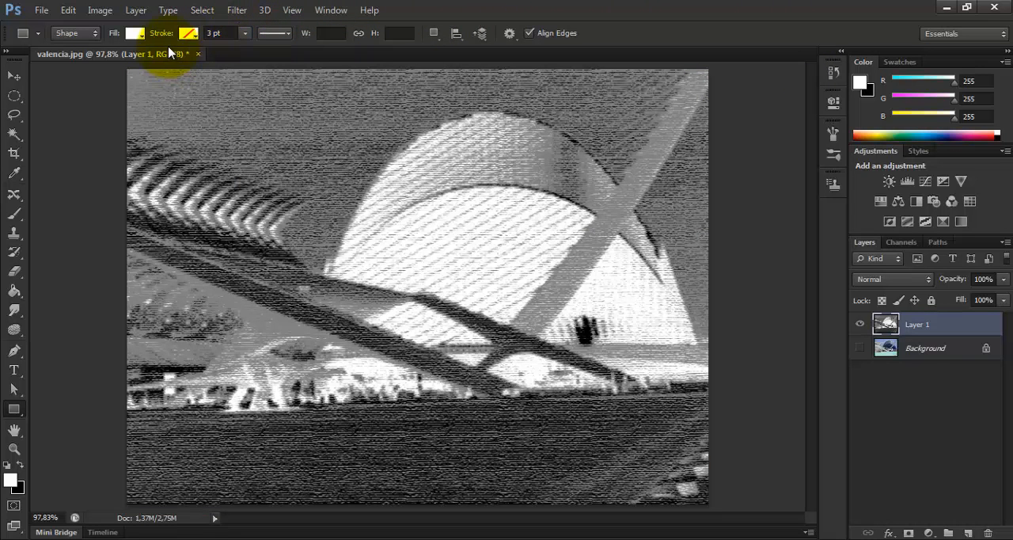
Step: Try fading the Filter Gallery effect to 41% opacity in Normal mode, and discard the fade
click(67, 11)
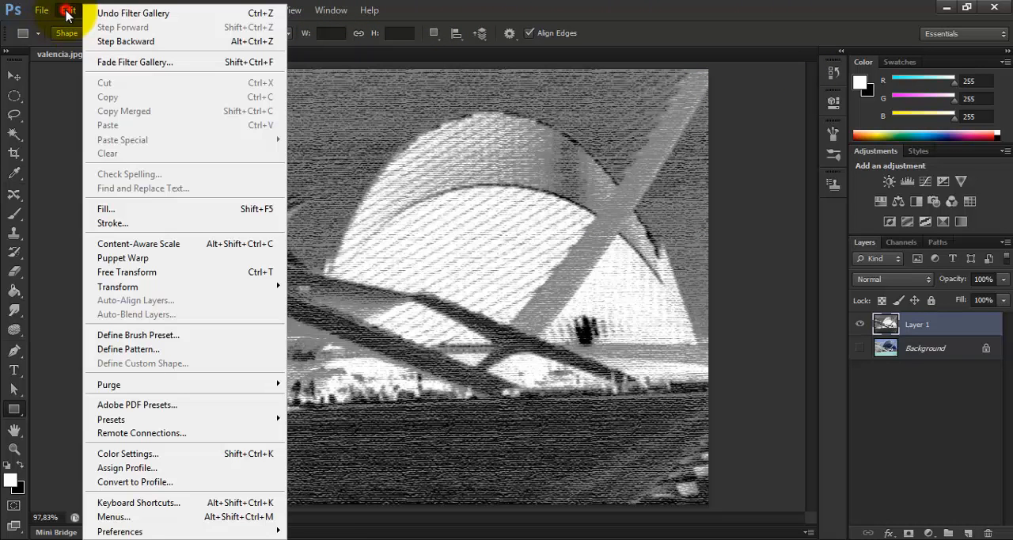
click(136, 61)
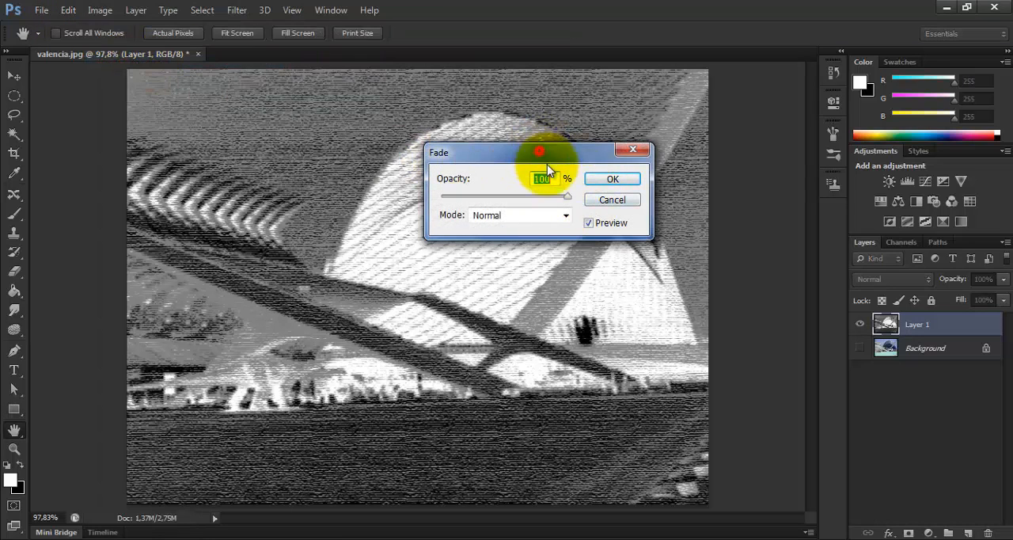
drag(547, 167, 507, 214)
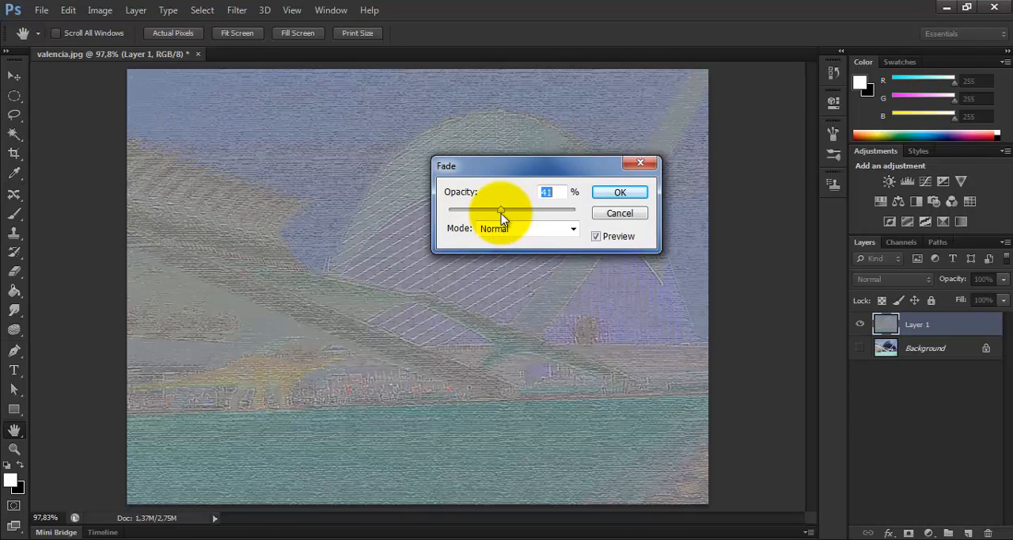
click(619, 213)
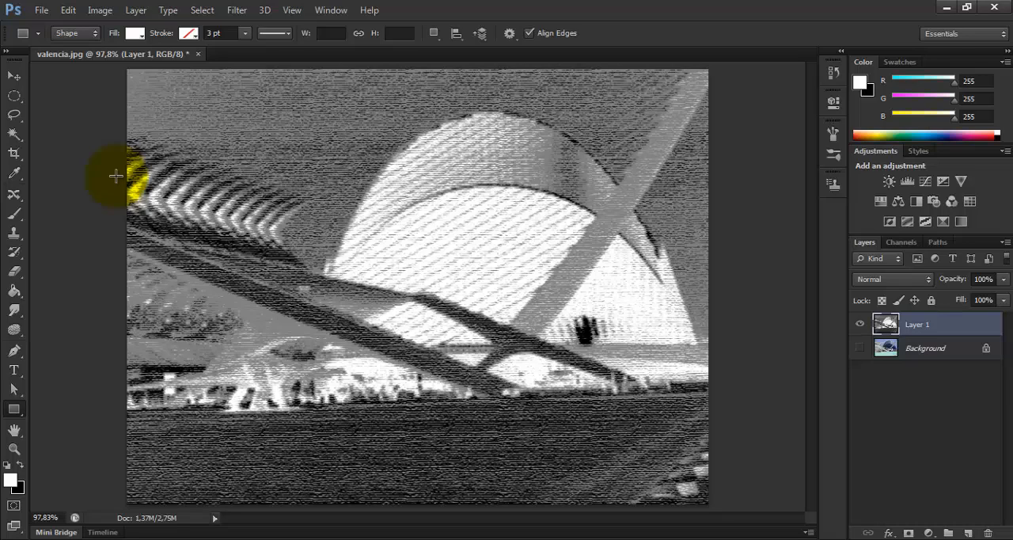
click(68, 9)
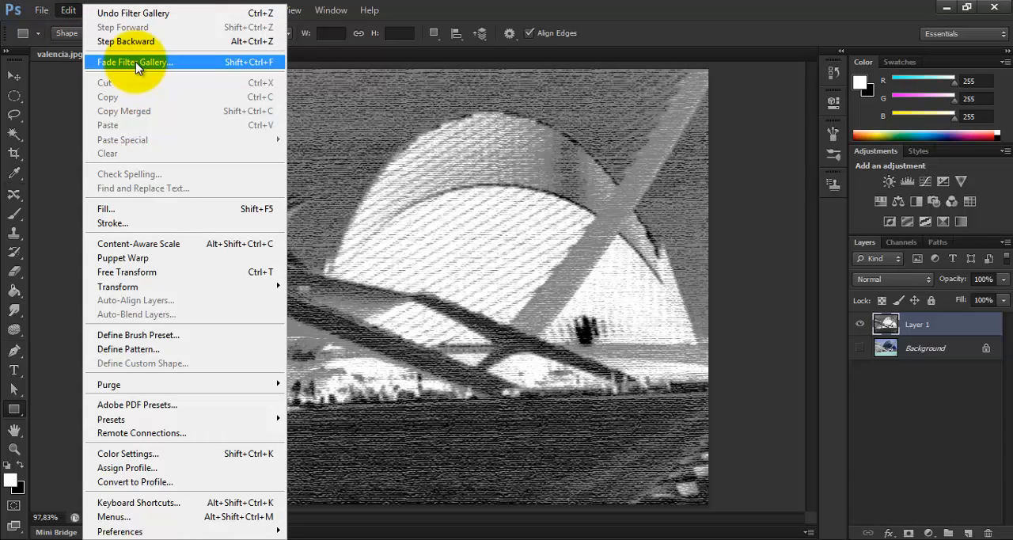
click(56, 134)
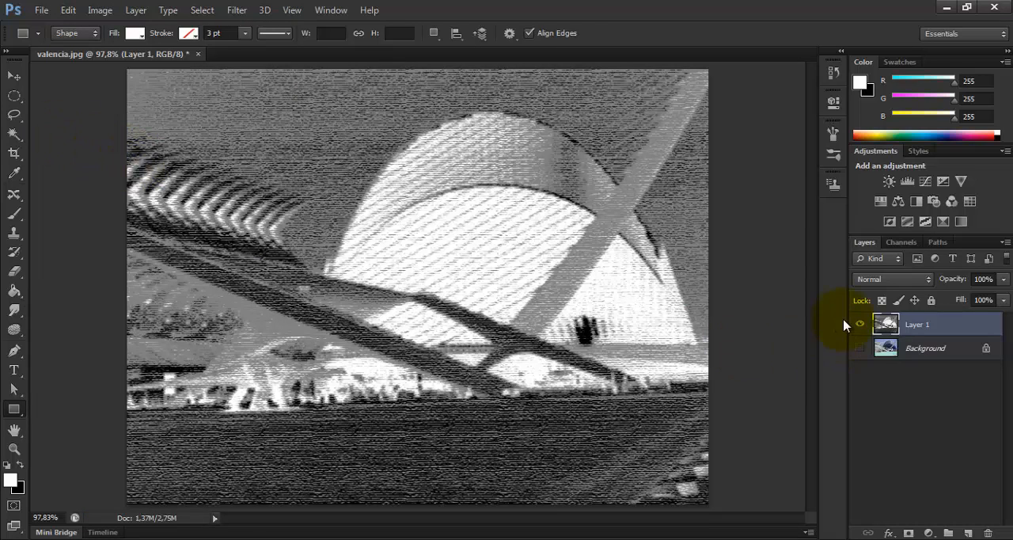
Step: Make Layer 1 the active layer and display the document's history
click(928, 352)
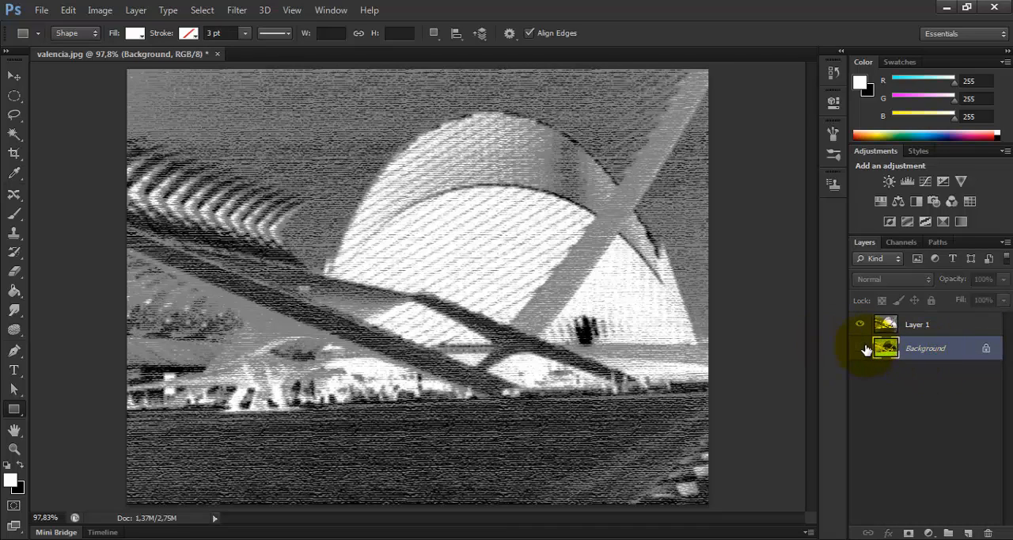
click(934, 325)
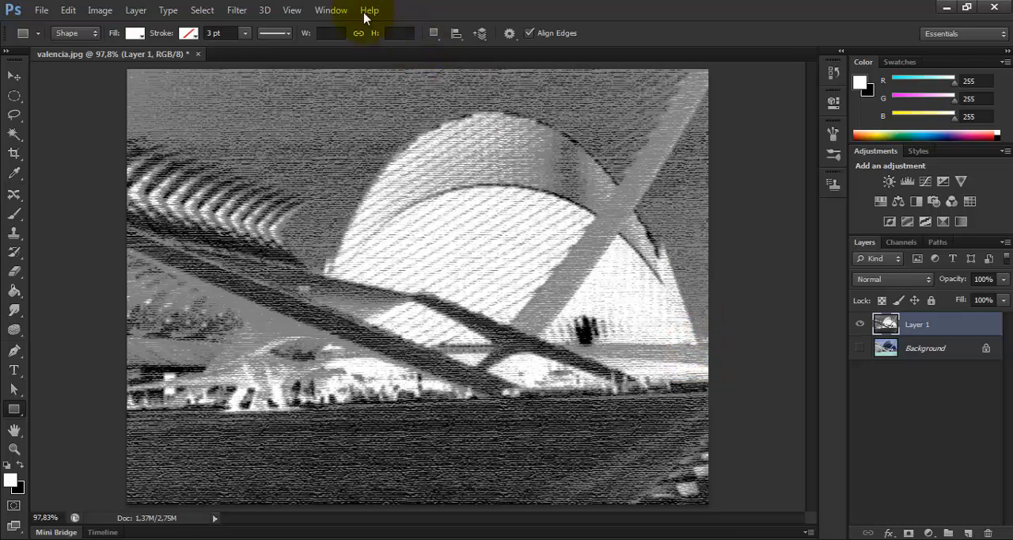
click(332, 10)
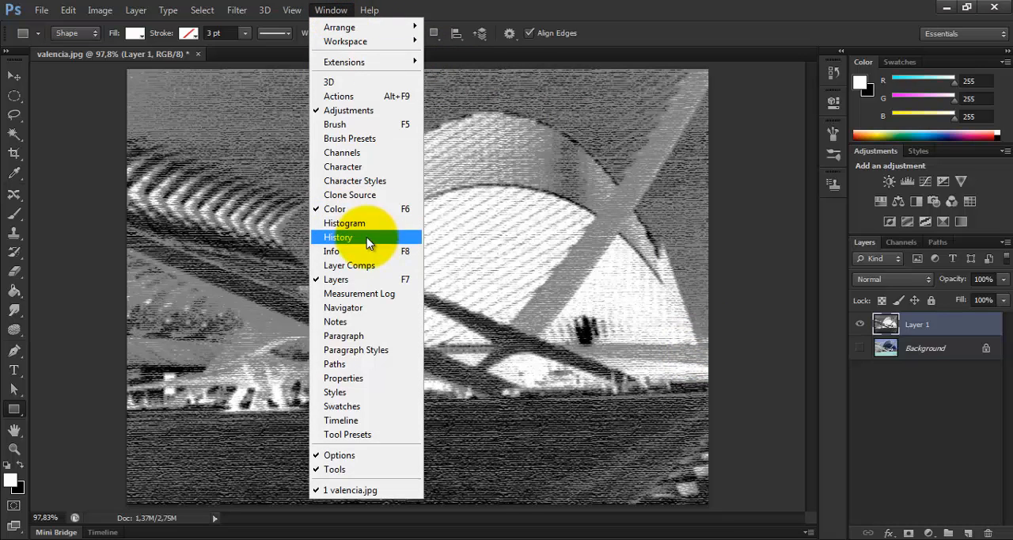
click(353, 237)
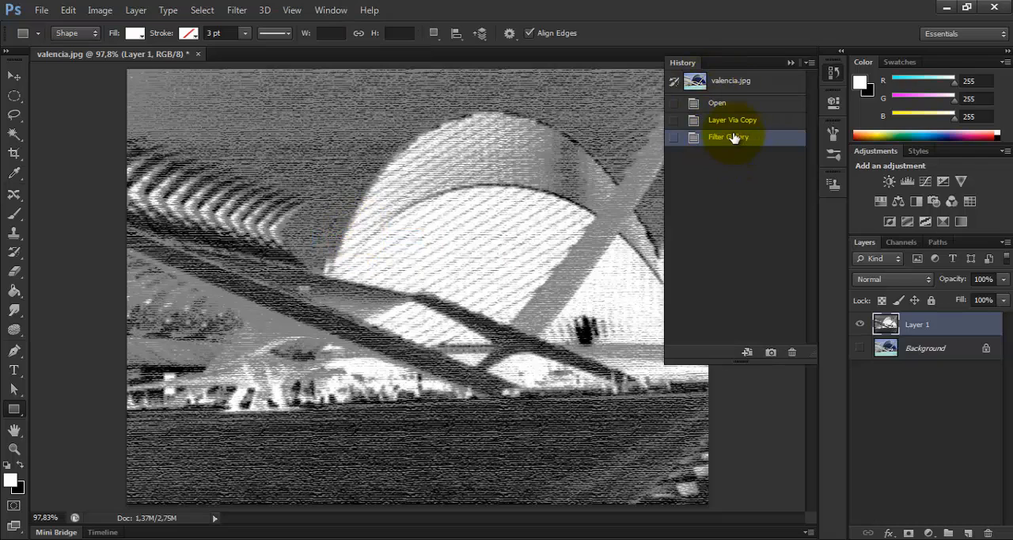
Step: Try restoring the sky and ribbed roof with the History Brush at size 56, and undo both strokes
click(14, 253)
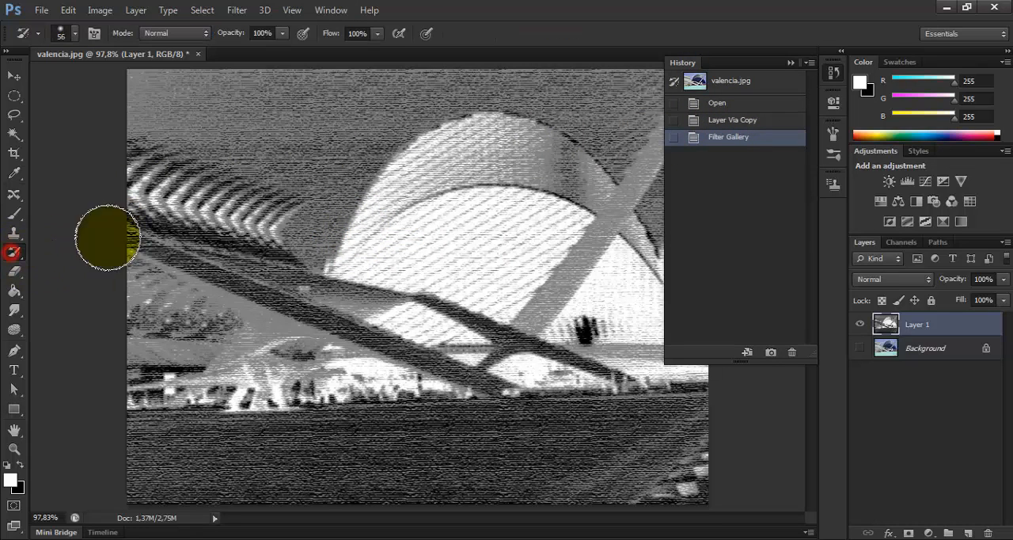
mouse_move(221, 99)
mouse_down()
mouse_move(137, 89)
mouse_move(231, 87)
mouse_move(110, 74)
mouse_move(239, 87)
mouse_move(165, 87)
mouse_move(229, 89)
mouse_move(142, 98)
mouse_move(174, 97)
mouse_move(105, 153)
mouse_move(196, 131)
mouse_move(155, 151)
mouse_move(172, 163)
mouse_move(308, 71)
mouse_move(276, 75)
mouse_move(322, 72)
mouse_move(312, 75)
mouse_move(332, 85)
mouse_move(124, 198)
mouse_move(95, 251)
mouse_move(344, 107)
mouse_move(135, 209)
mouse_move(366, 90)
mouse_move(127, 196)
mouse_move(251, 145)
mouse_move(124, 269)
mouse_move(238, 188)
mouse_move(217, 224)
mouse_move(195, 240)
mouse_up()
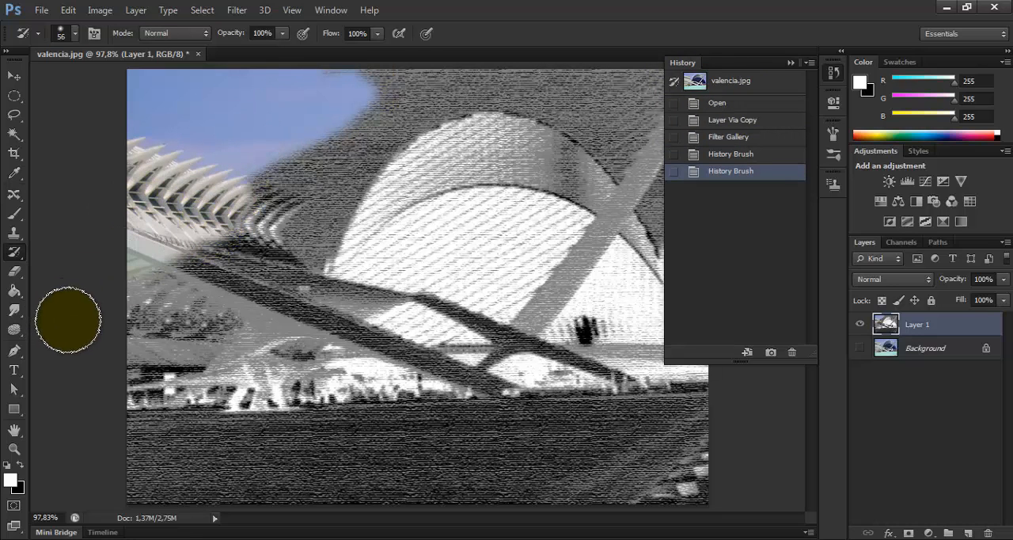
key(ctrl+alt+z)
key(ctrl+alt+z)
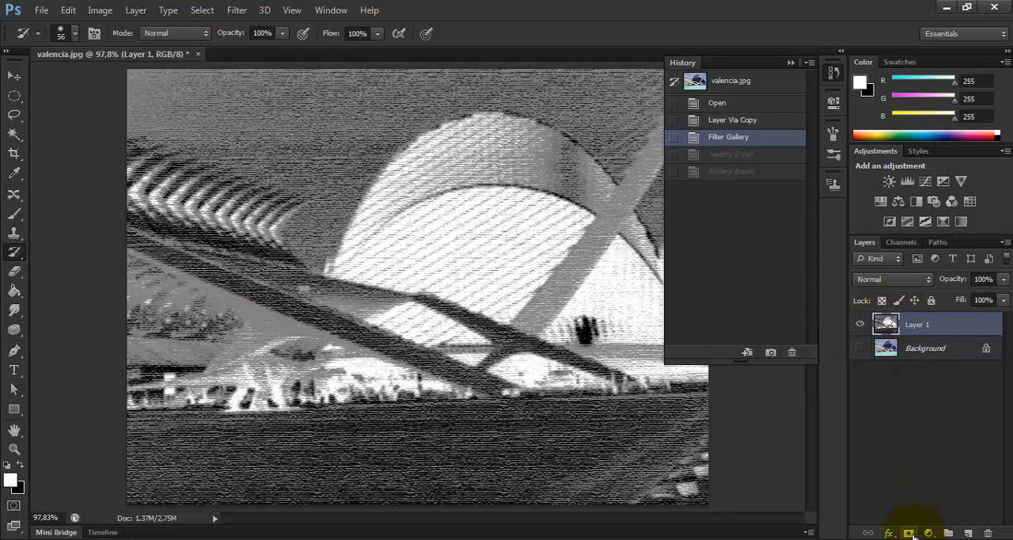
Step: Add a layer mask to Layer 1 and paint it dark with a size 95 brush over the image's left side and bottom edge
click(908, 533)
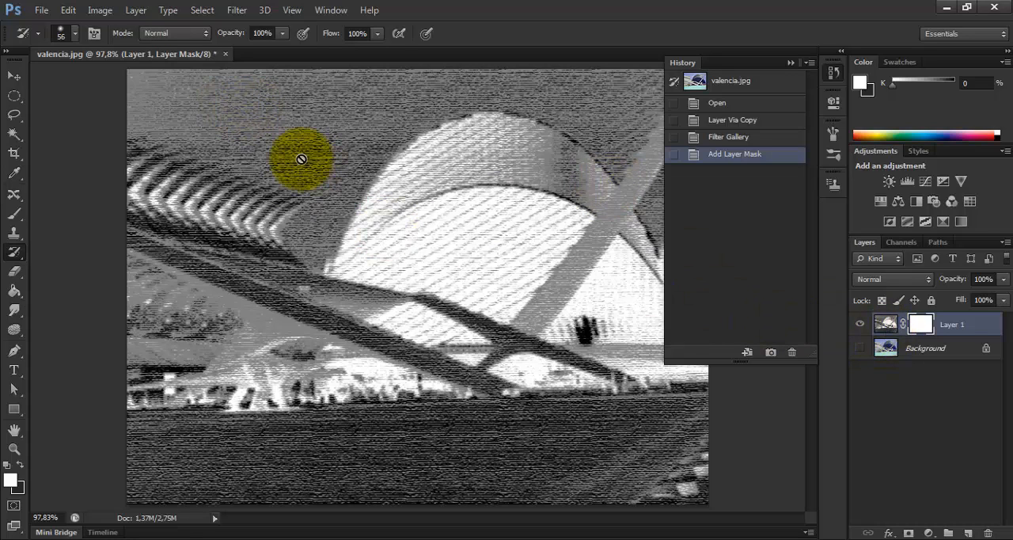
click(15, 215)
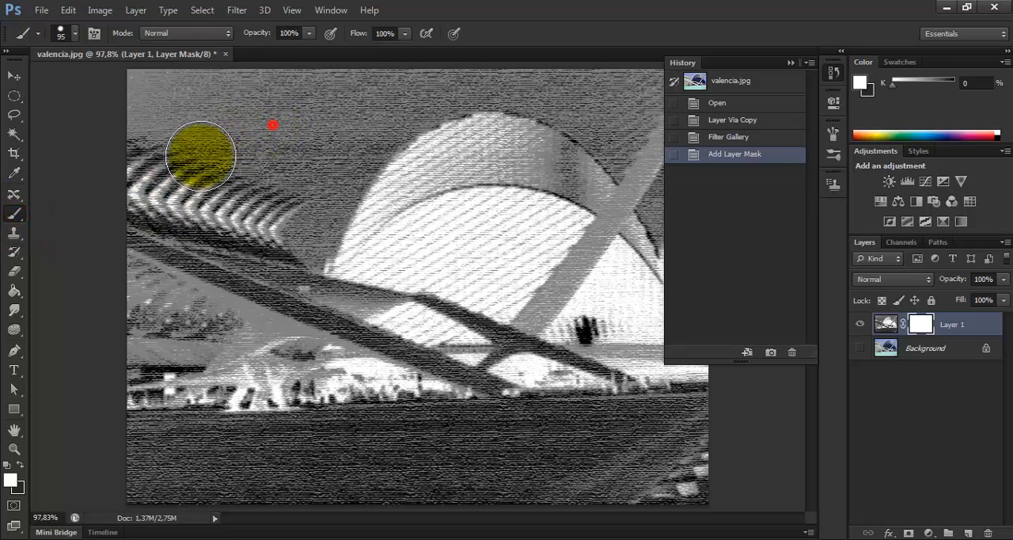
click(269, 123)
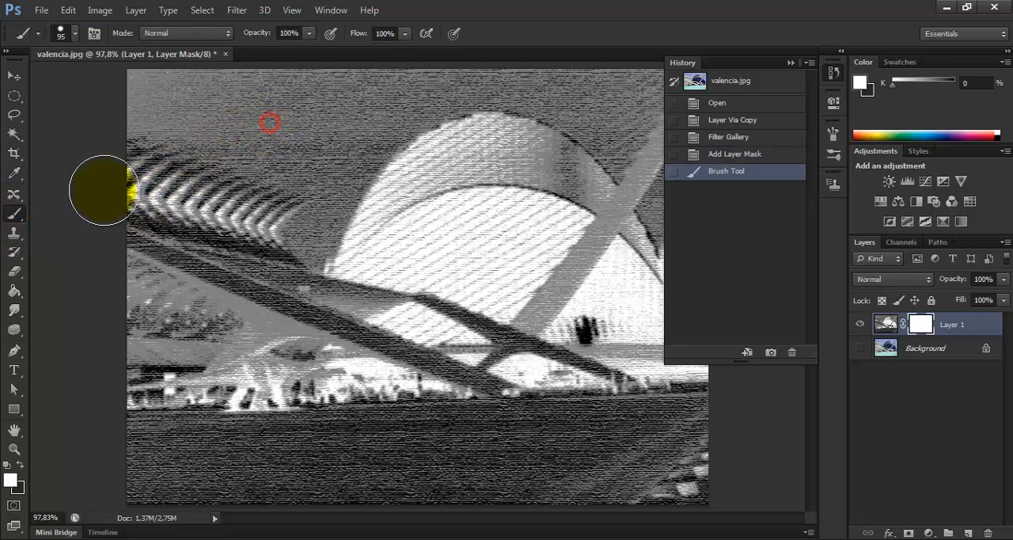
click(276, 130)
click(276, 132)
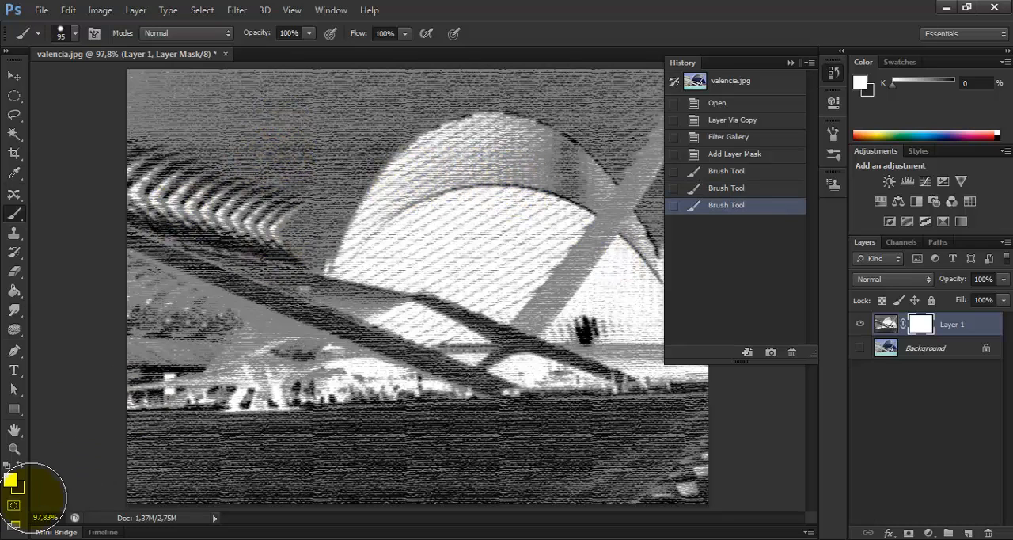
mouse_move(278, 135)
mouse_down()
mouse_move(135, 249)
mouse_move(129, 174)
mouse_move(237, 90)
mouse_move(225, 91)
mouse_move(351, 97)
mouse_move(215, 226)
mouse_move(140, 345)
mouse_move(125, 345)
mouse_move(296, 161)
mouse_move(368, 114)
mouse_move(319, 181)
mouse_move(255, 305)
mouse_move(147, 406)
mouse_move(177, 380)
mouse_move(253, 356)
mouse_move(132, 493)
mouse_move(169, 402)
mouse_move(356, 496)
mouse_move(637, 498)
mouse_up()
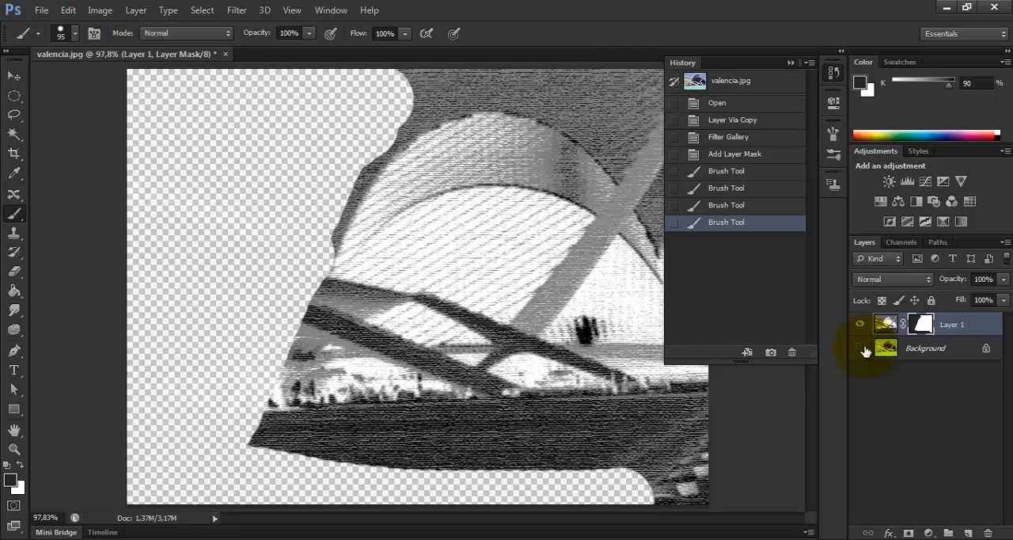
Step: Show the Background layer and paint Layer 1's mask dark over the water up to the building's base
click(861, 348)
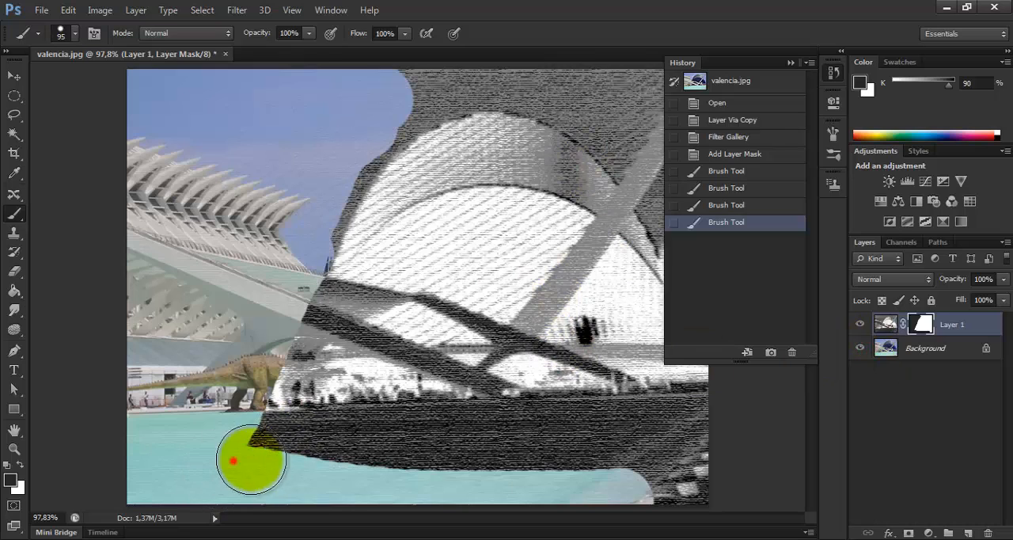
mouse_move(251, 459)
mouse_down()
mouse_move(230, 461)
mouse_move(649, 475)
mouse_move(701, 430)
mouse_move(330, 444)
mouse_move(211, 429)
mouse_move(237, 431)
mouse_up()
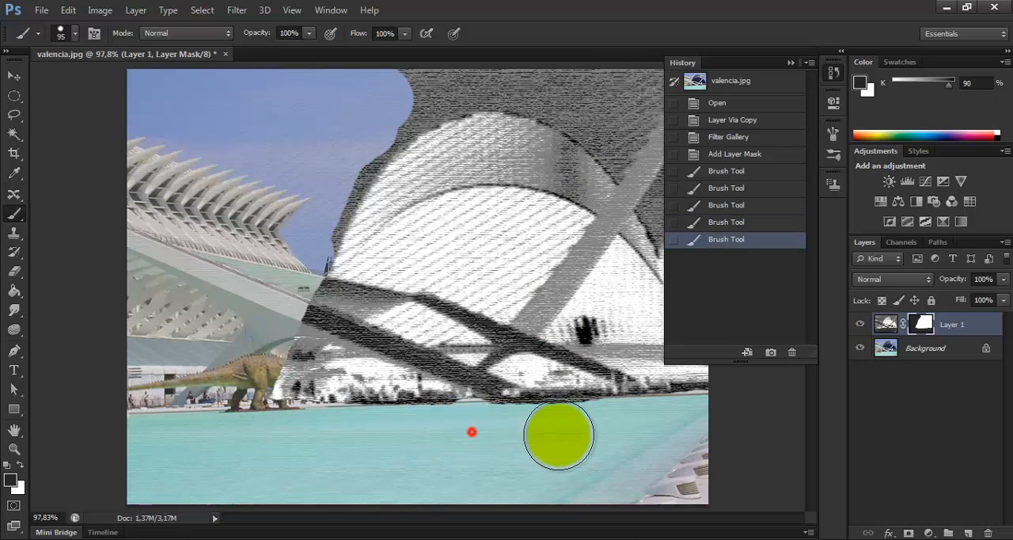
drag(472, 431, 396, 433)
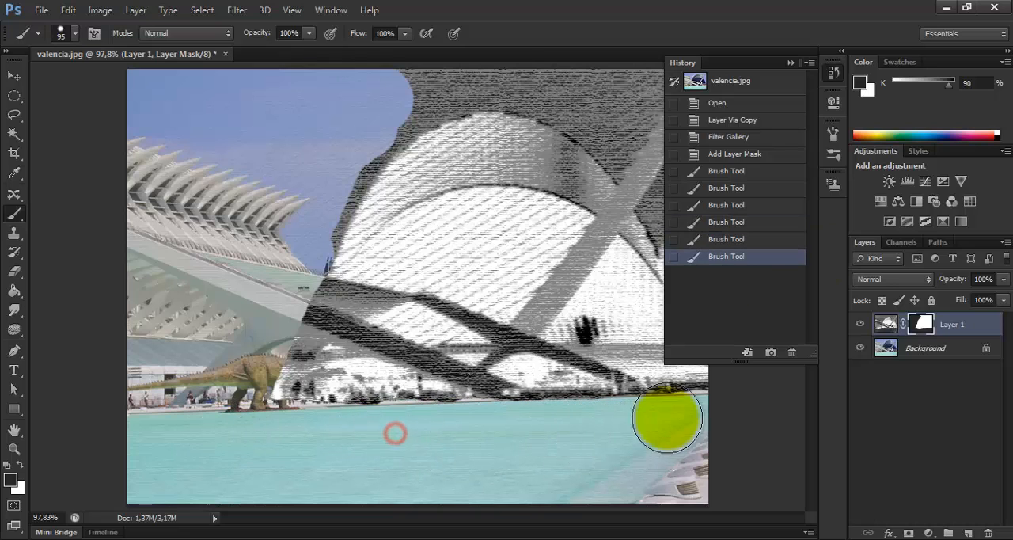
Step: Collapse the history and paint the mask dark over the remaining sky around the domed building
click(790, 62)
mouse_move(397, 98)
mouse_down()
mouse_move(527, 89)
mouse_move(627, 103)
mouse_move(710, 309)
mouse_move(692, 100)
mouse_move(689, 184)
mouse_move(636, 127)
mouse_move(595, 54)
mouse_move(602, 60)
mouse_move(531, 103)
mouse_move(522, 97)
mouse_move(606, 135)
mouse_move(675, 182)
mouse_up()
mouse_move(414, 104)
mouse_down()
mouse_move(335, 155)
mouse_move(260, 260)
mouse_move(373, 90)
mouse_move(310, 226)
mouse_move(392, 120)
mouse_move(370, 134)
mouse_move(263, 359)
mouse_move(209, 434)
mouse_move(309, 379)
mouse_up()
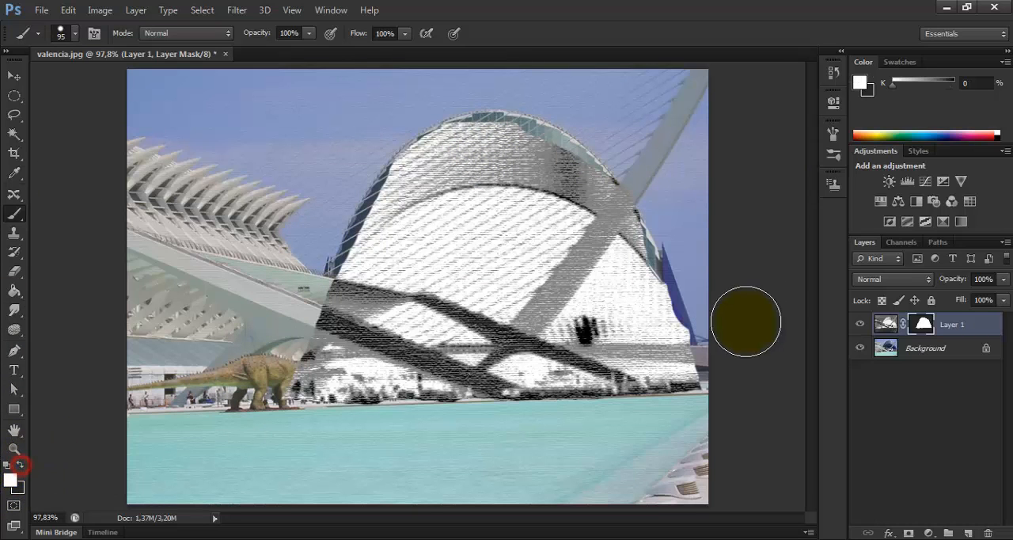
Step: Paint the mask white along the dome's edges and over the dinosaur strip to bring the filter effect back there
mouse_move(653, 321)
mouse_down()
mouse_move(638, 250)
mouse_move(619, 247)
mouse_move(669, 346)
mouse_move(572, 192)
mouse_up()
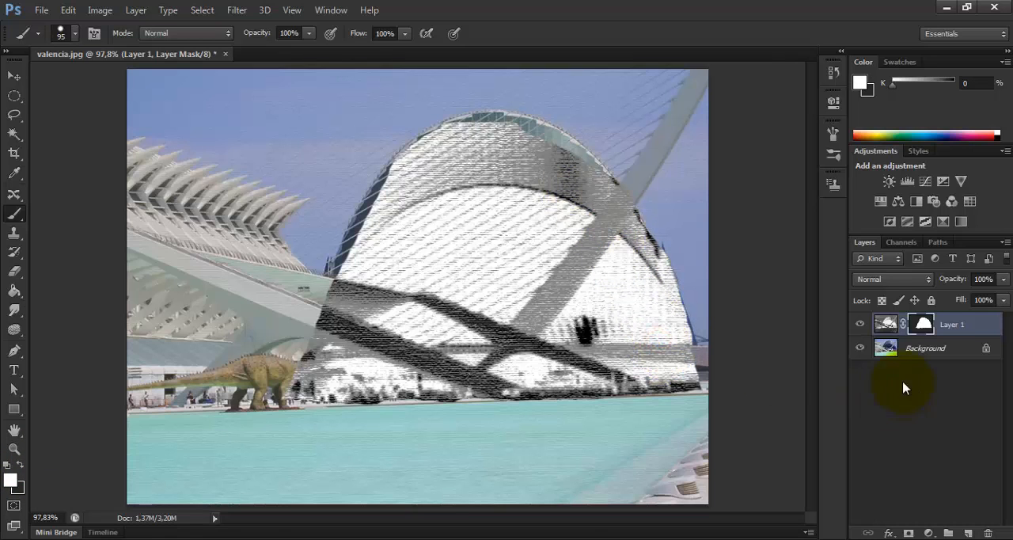
mouse_move(479, 97)
mouse_down()
mouse_move(534, 158)
mouse_move(473, 151)
mouse_move(502, 144)
mouse_move(555, 162)
mouse_move(592, 202)
mouse_move(627, 272)
mouse_move(413, 191)
mouse_move(381, 229)
mouse_move(372, 273)
mouse_move(416, 217)
mouse_move(365, 283)
mouse_up()
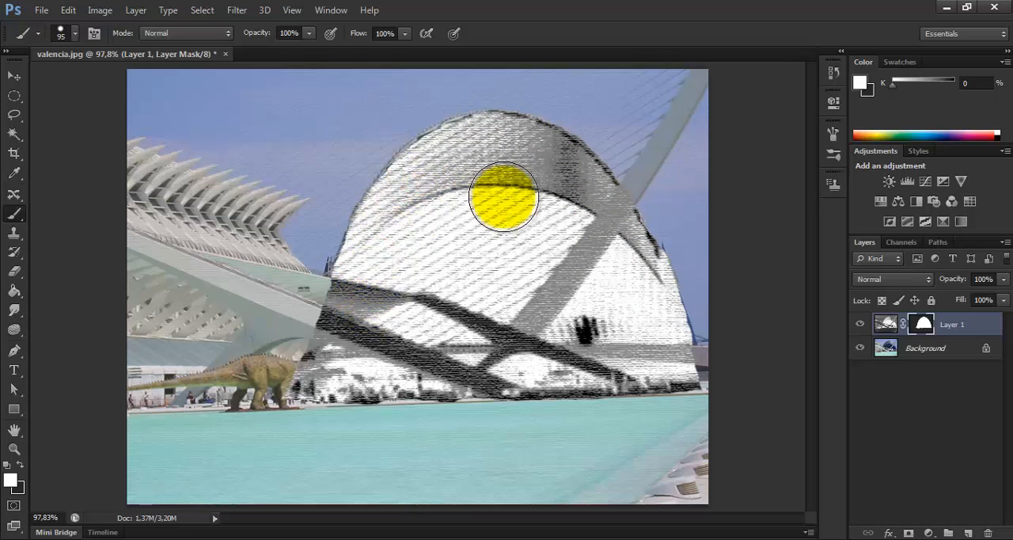
mouse_move(484, 219)
mouse_down()
mouse_move(439, 212)
mouse_move(425, 195)
mouse_up()
drag(378, 230, 362, 296)
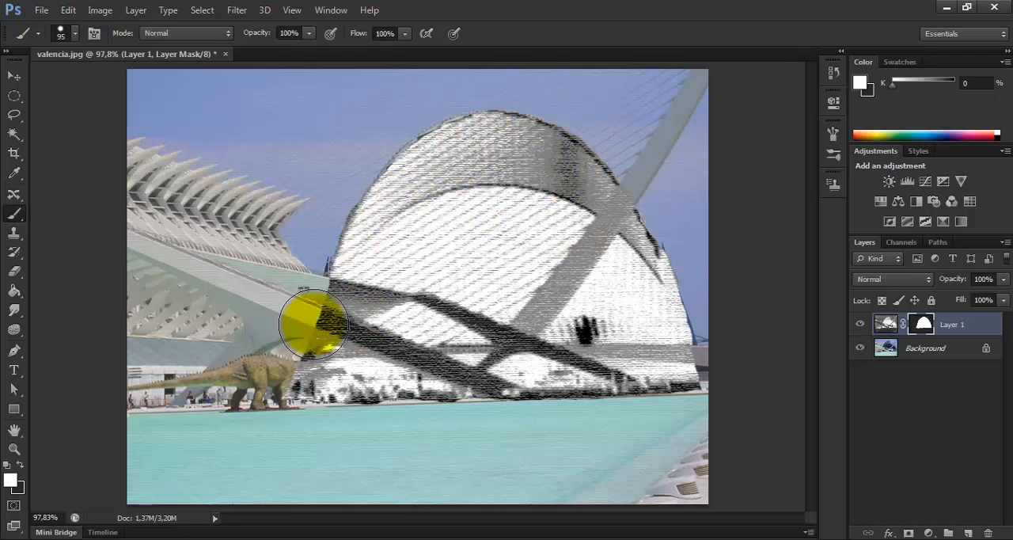
drag(280, 365, 136, 398)
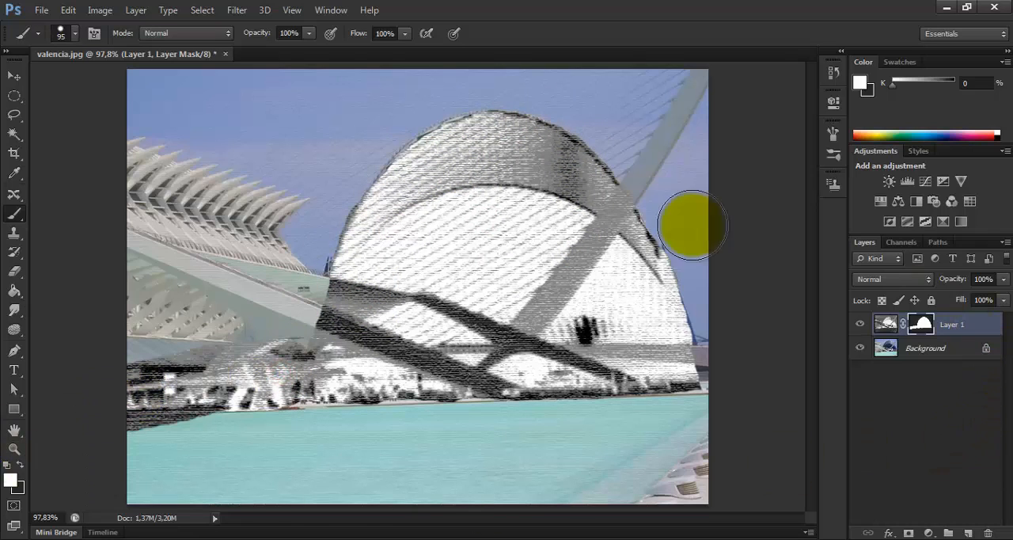